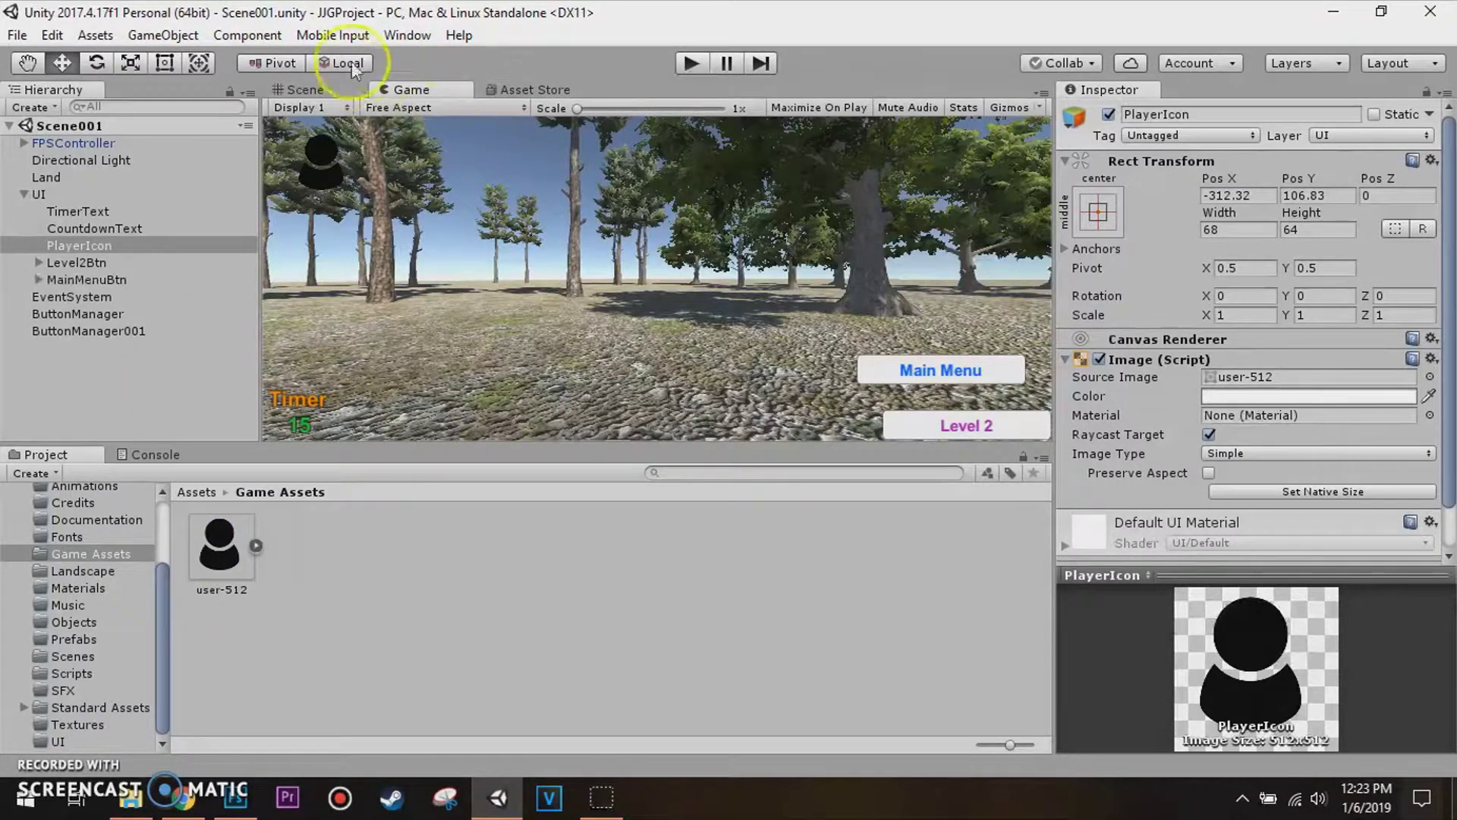
Dock the Game view in its own split beside the Scene view
left_click_drag(413, 90, 619, 91)
left_click_drag(753, 147, 597, 237)
left_click(494, 295)
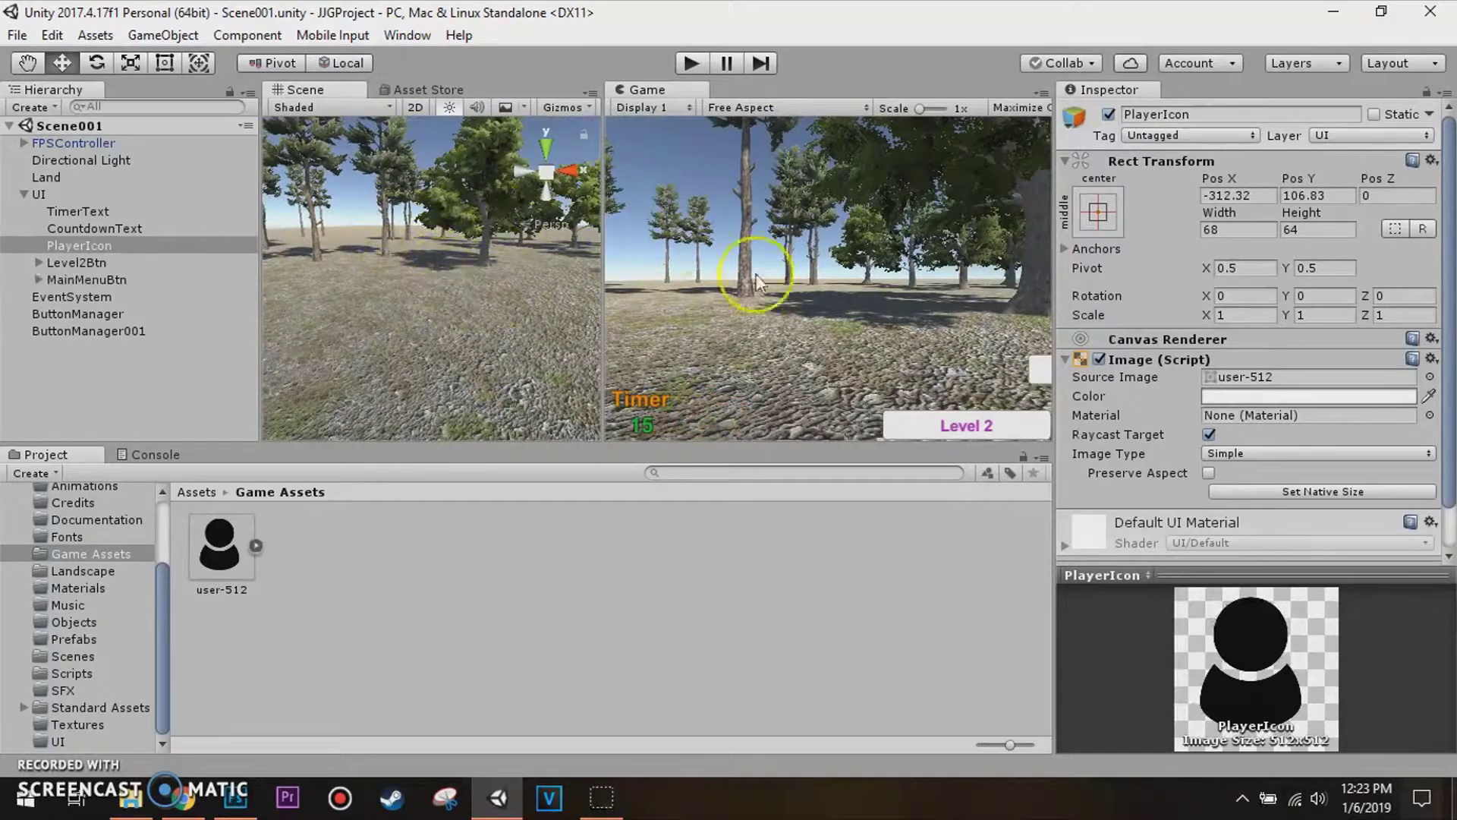
Open the Animation window and dock it beside the Project panel, then show Project again
left_click(407, 35)
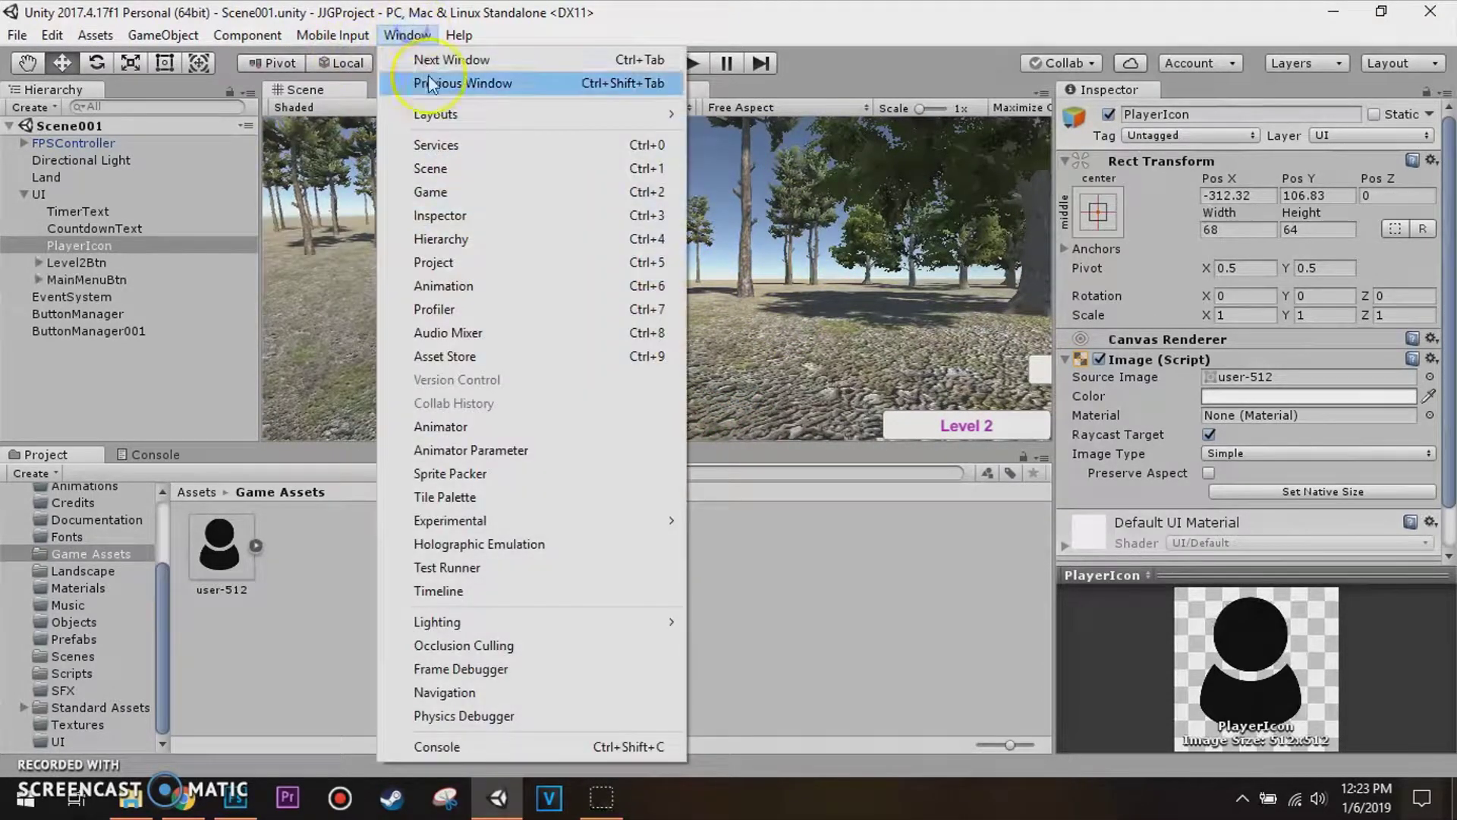
left_click(552, 285)
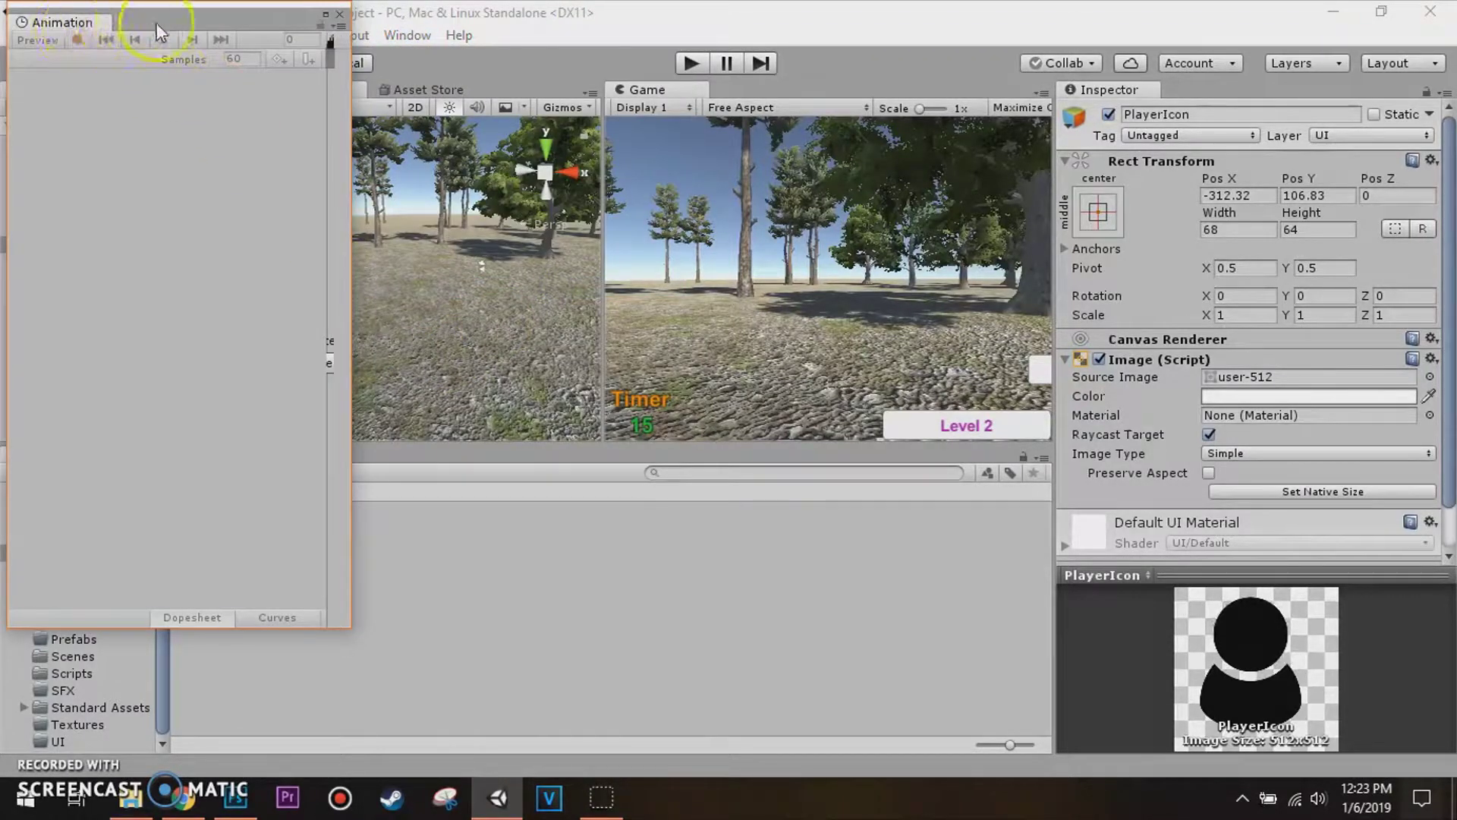
left_click_drag(80, 31, 243, 452)
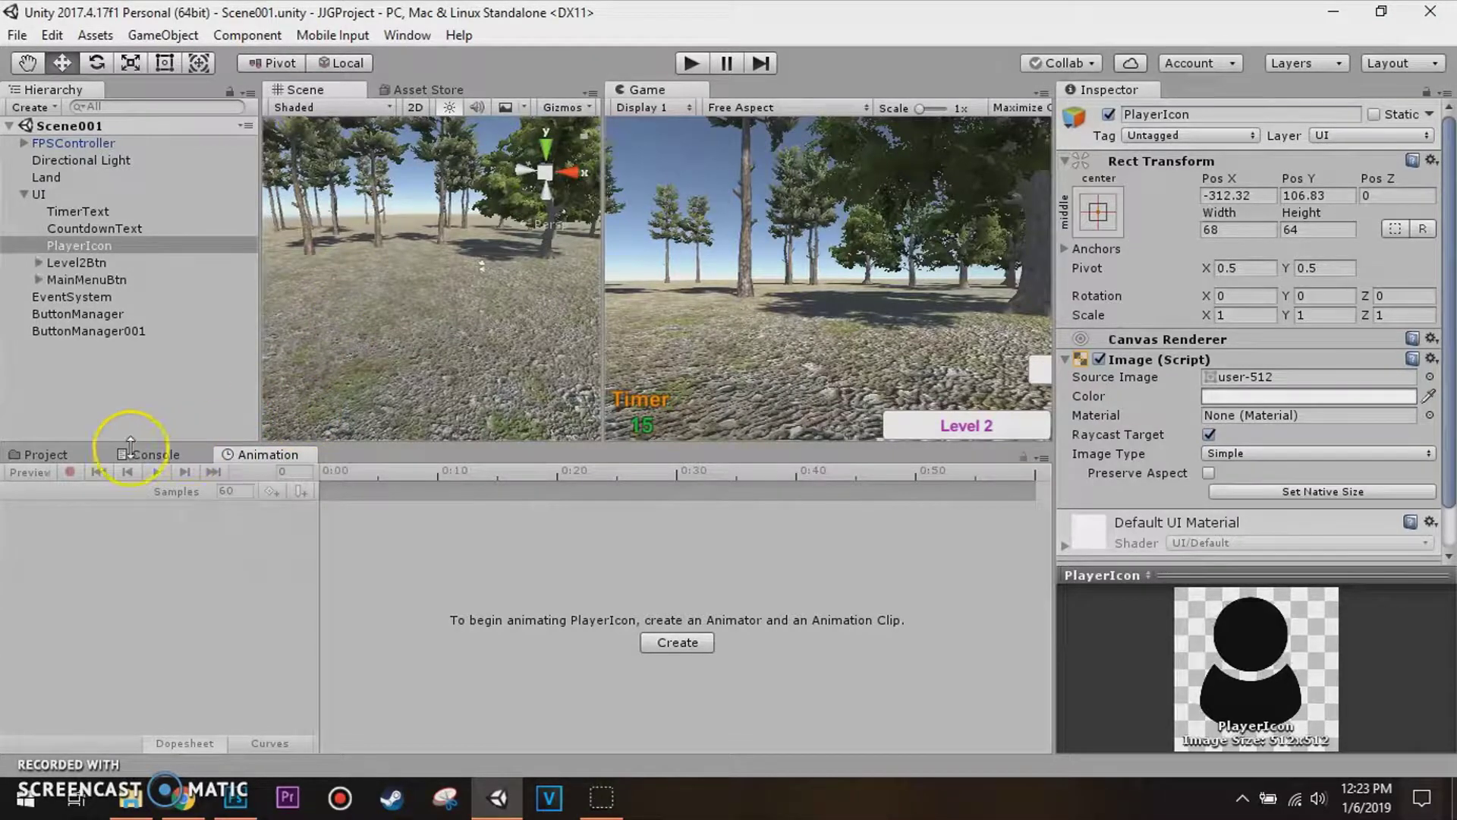
left_click(42, 455)
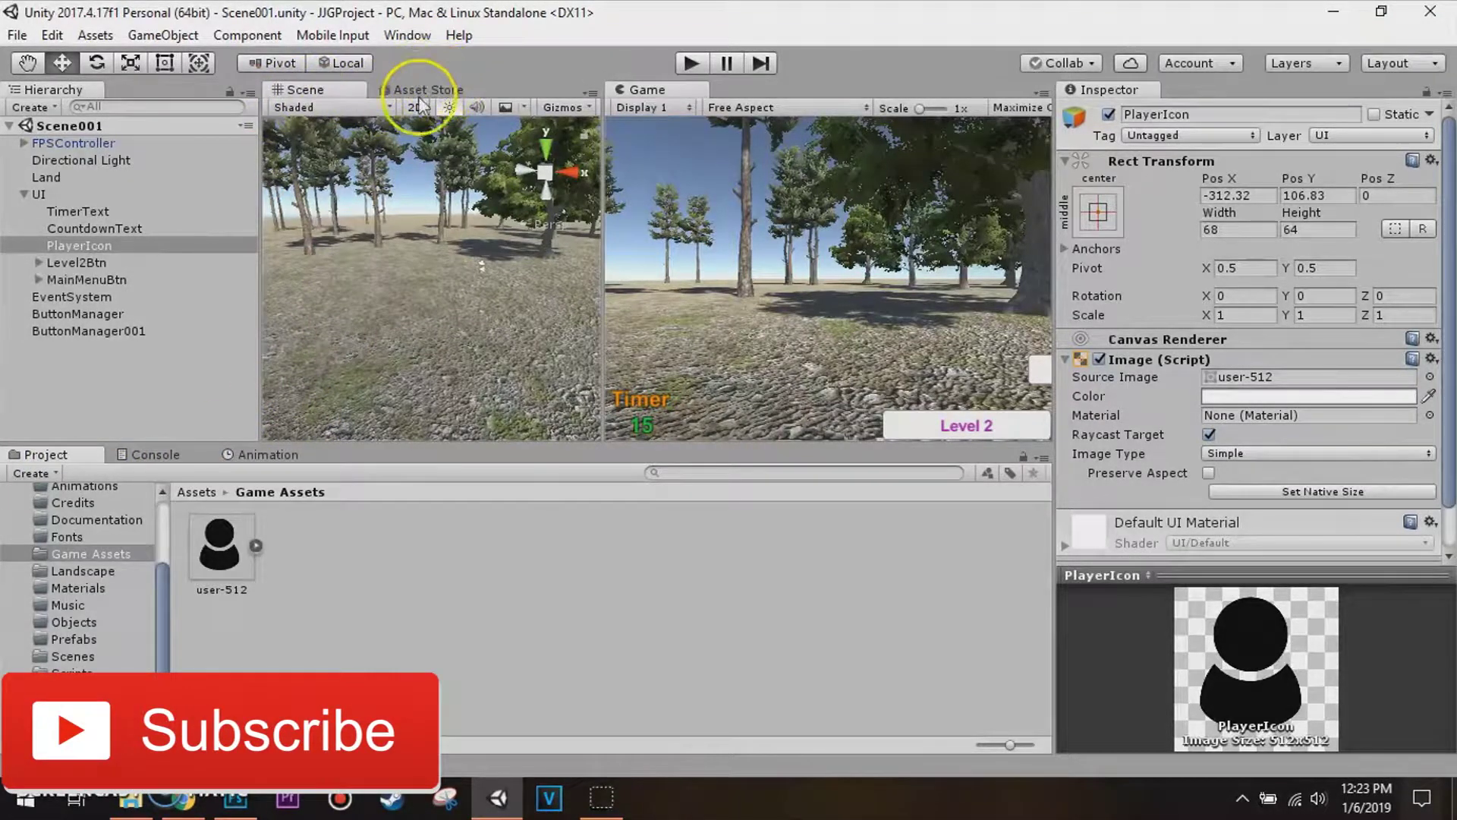
Open the Audio Mixer and Profiler windows and dock the Profiler beside the Audio Mixer
left_click(408, 35)
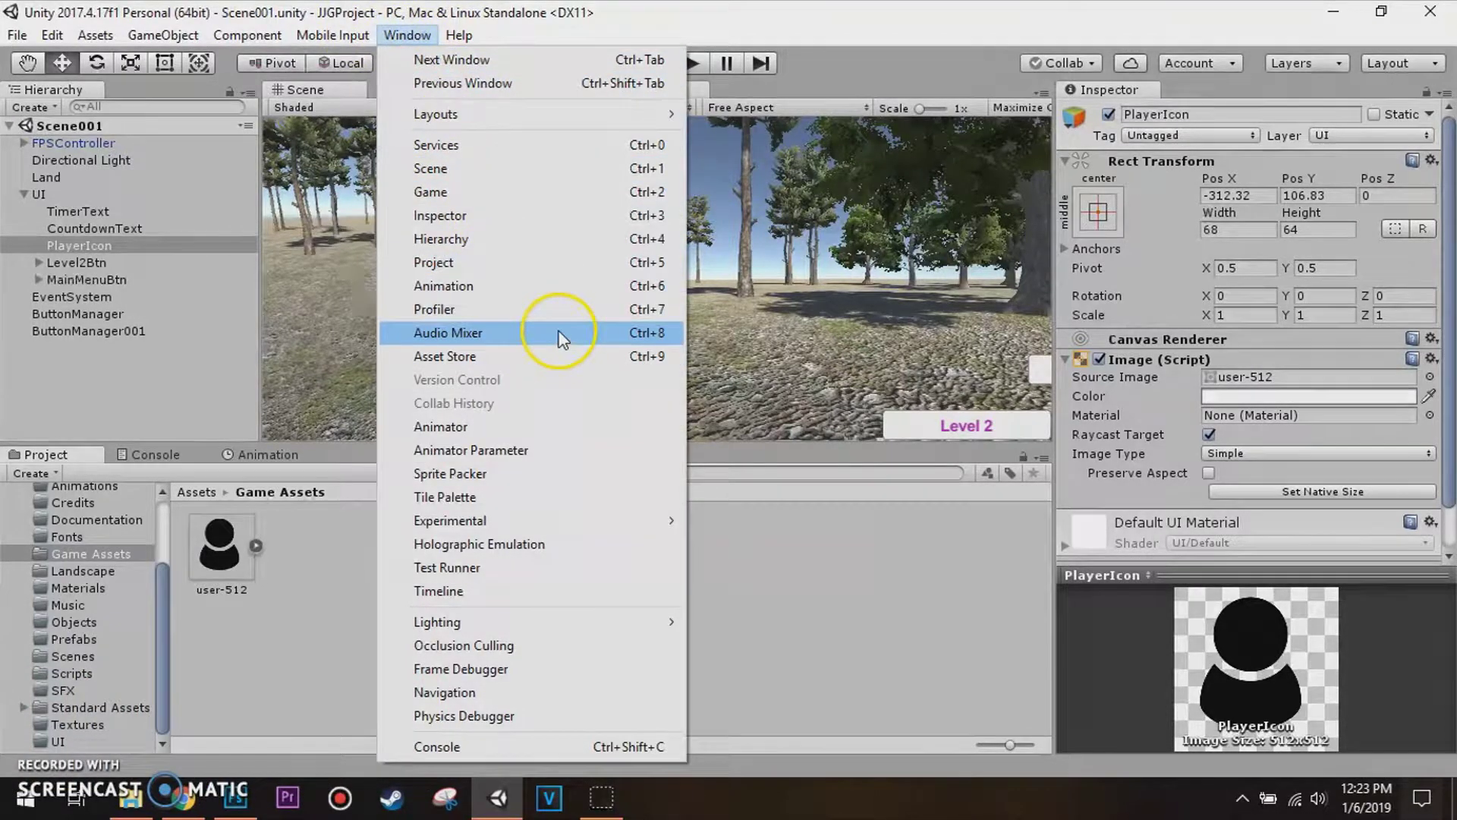
left_click(580, 336)
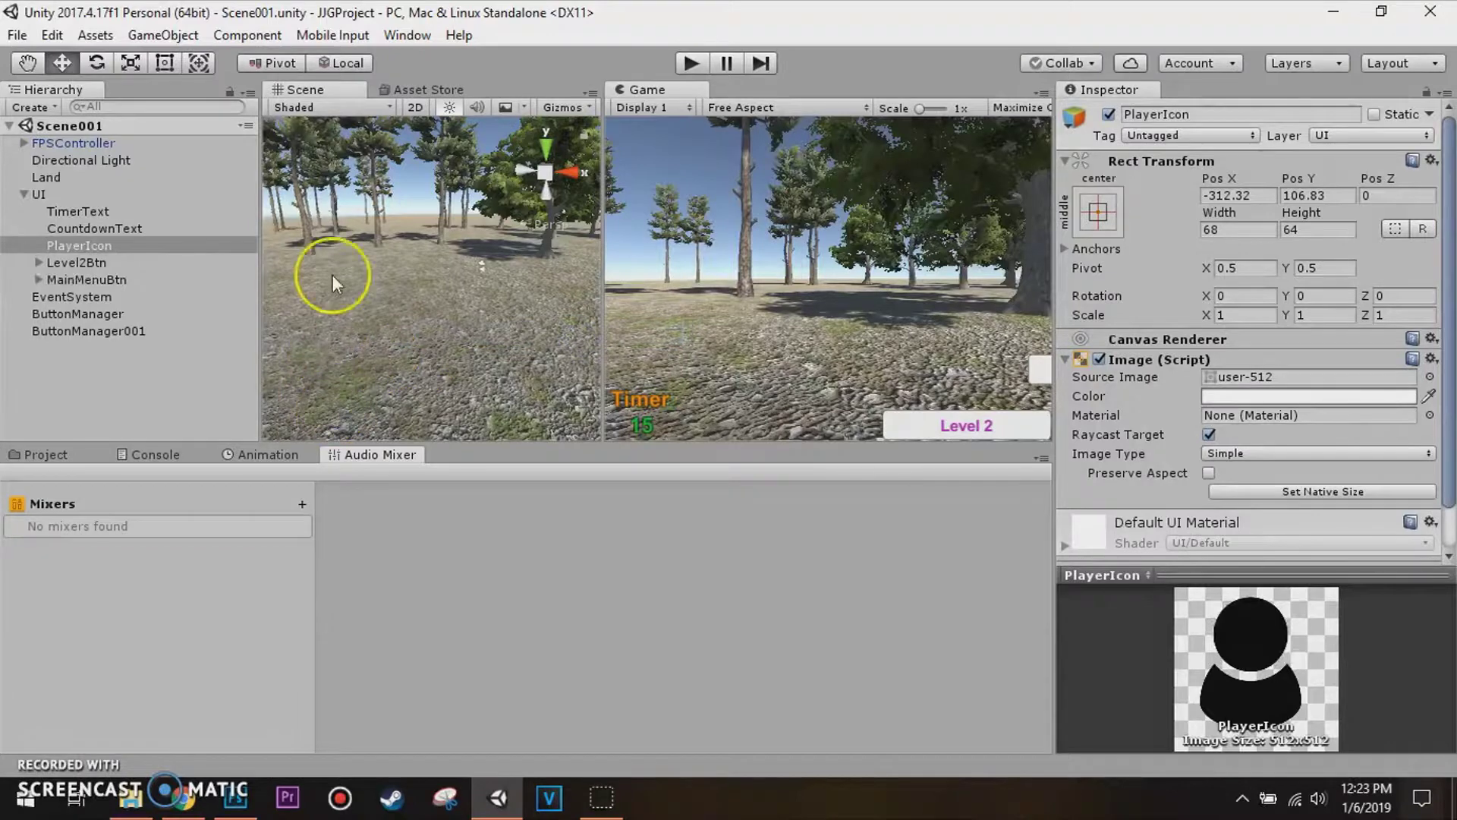
left_click(407, 34)
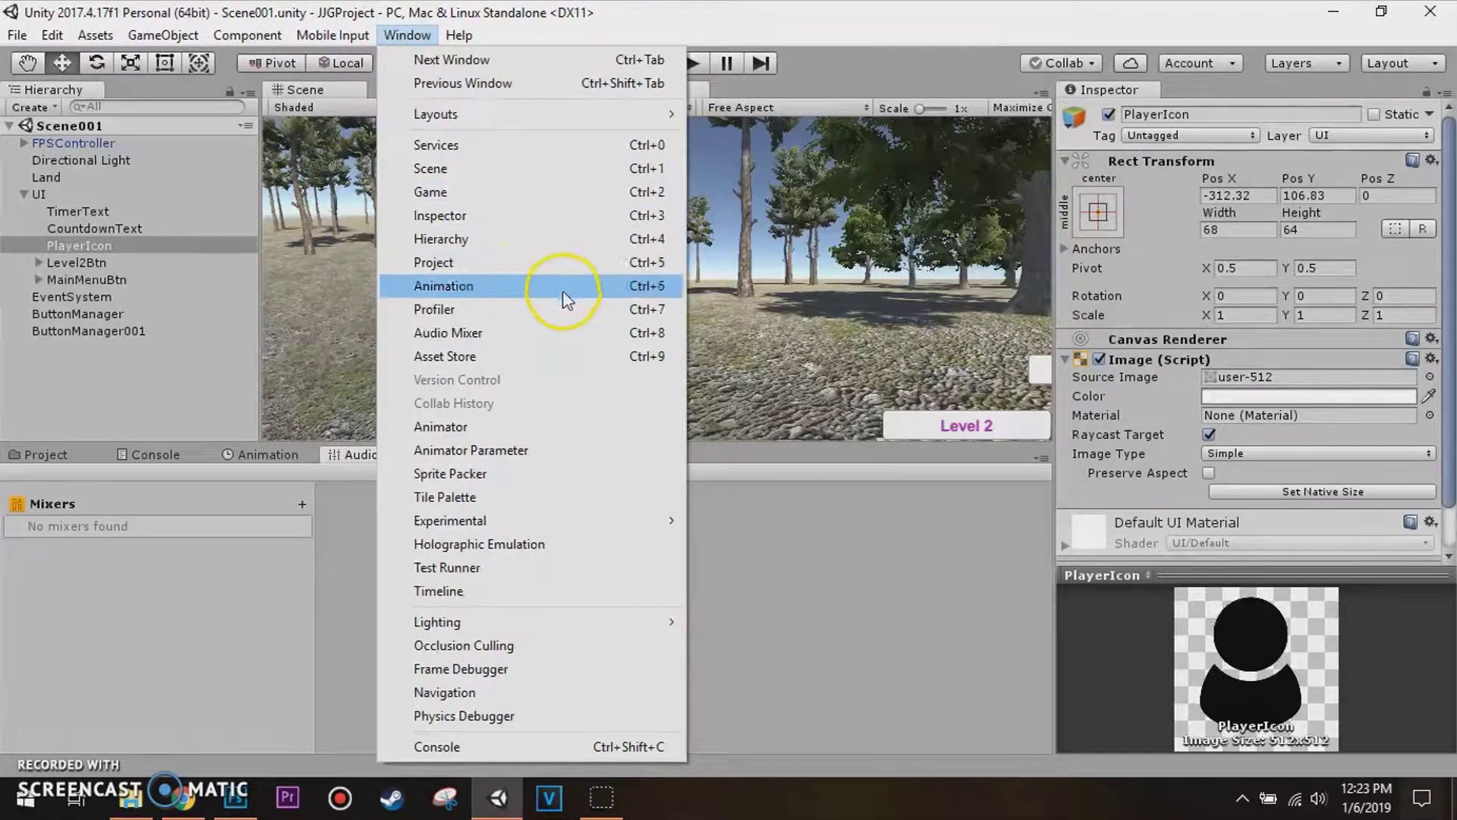
left_click(550, 308)
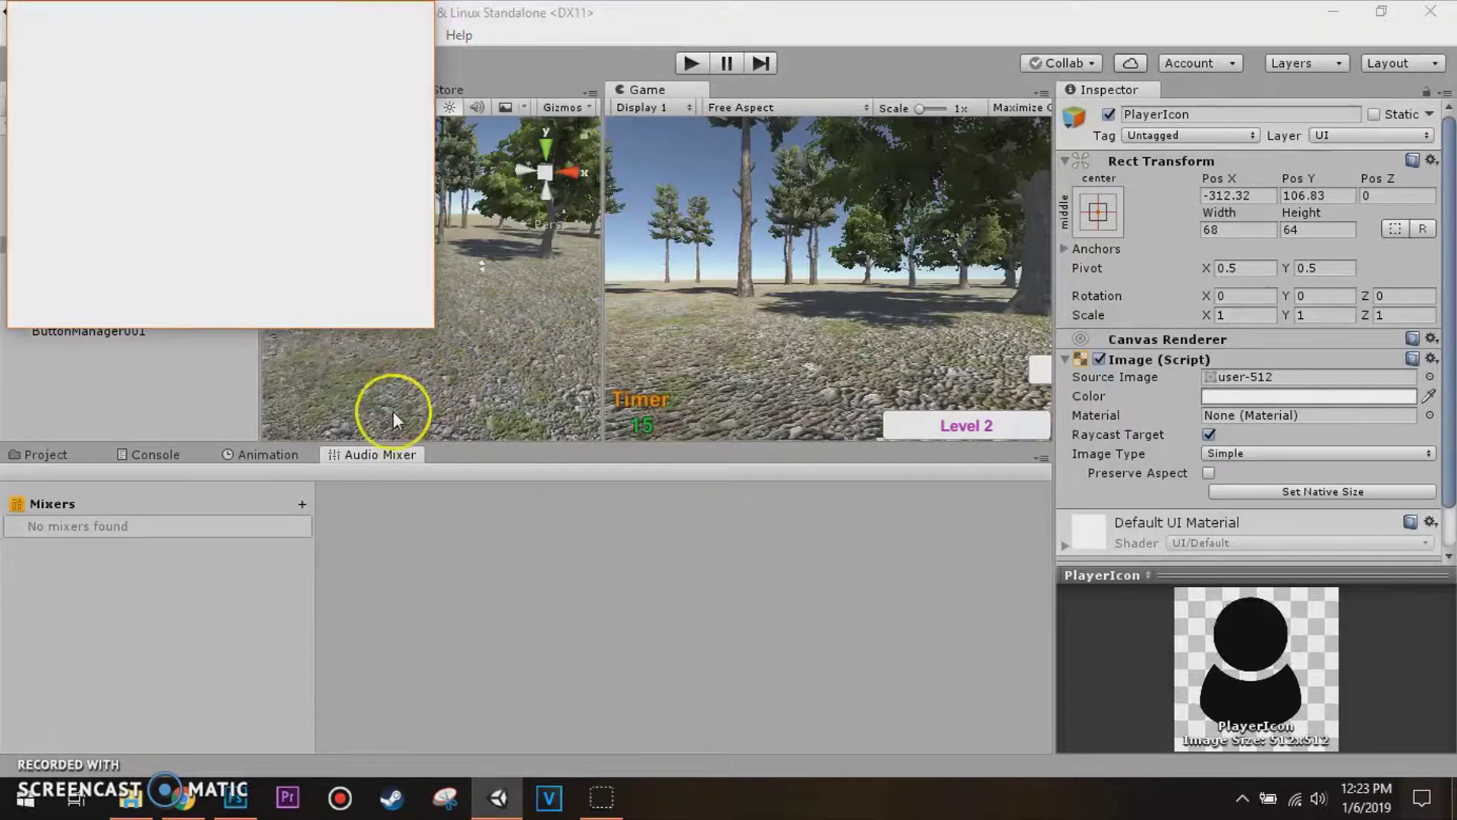
left_click_drag(163, 26, 496, 412)
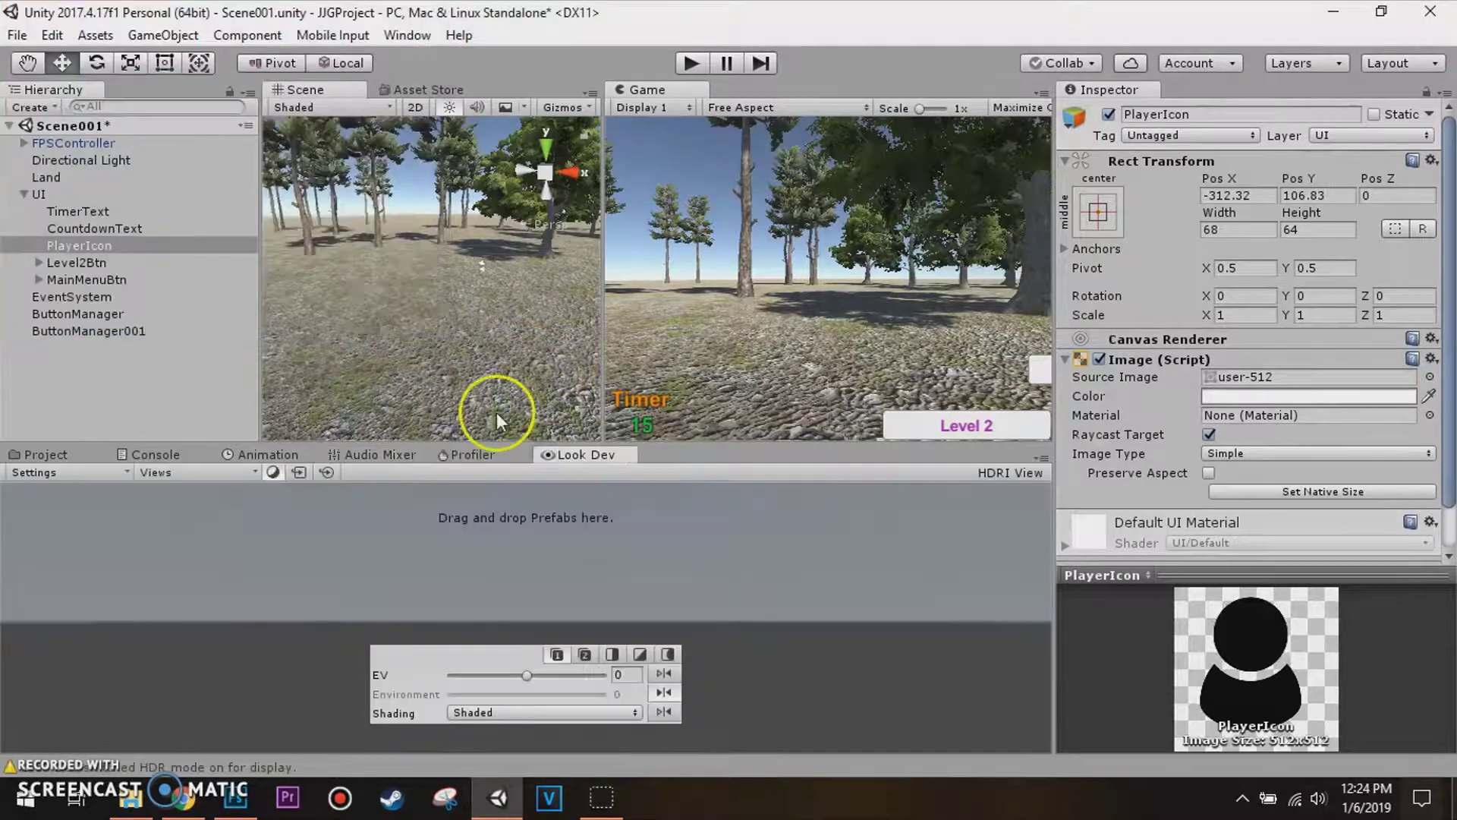
Clear the Look Dev warnings from the Console and return to the Project browser
left_click(45, 454)
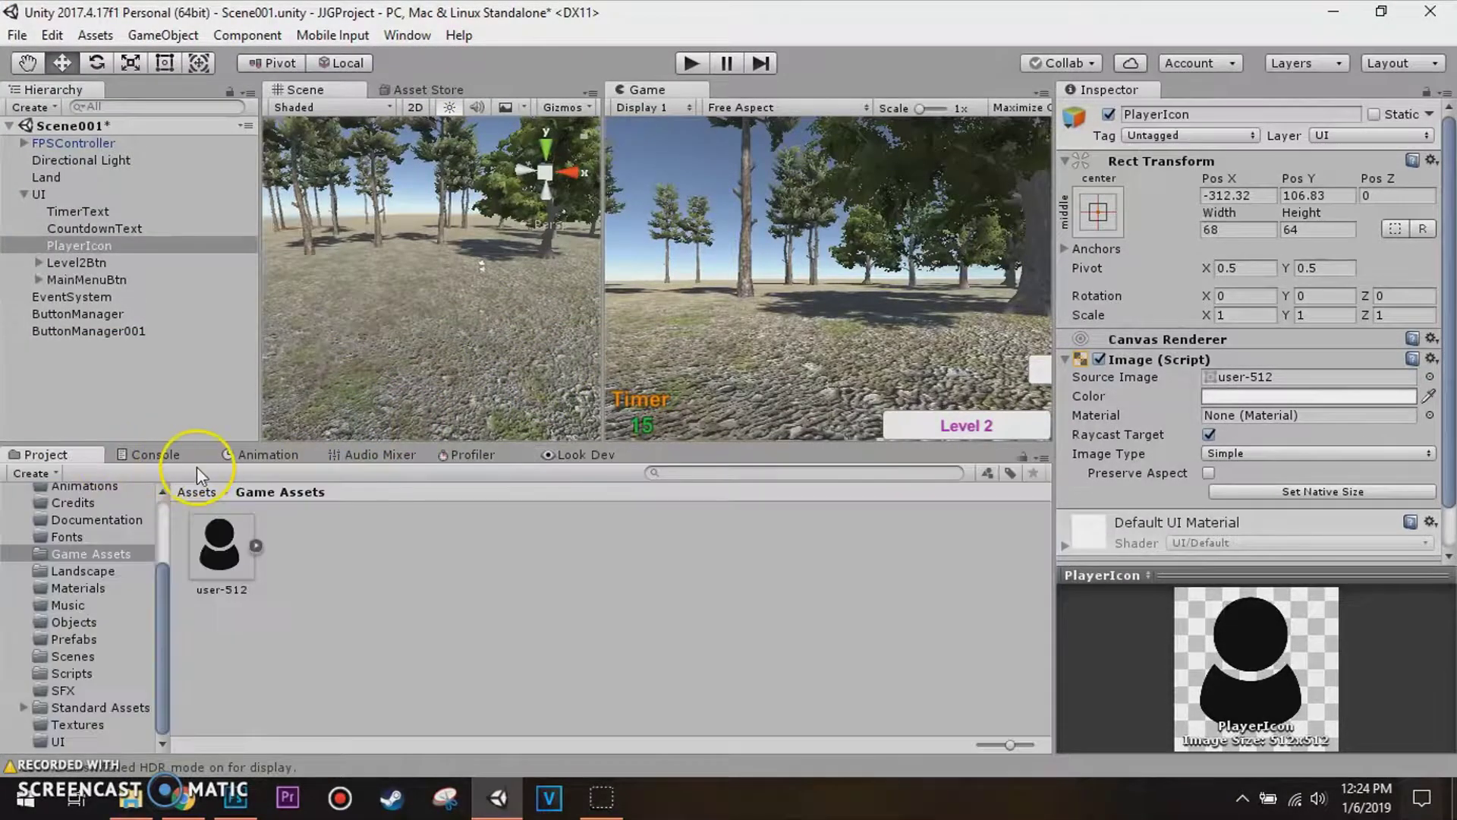
left_click(146, 455)
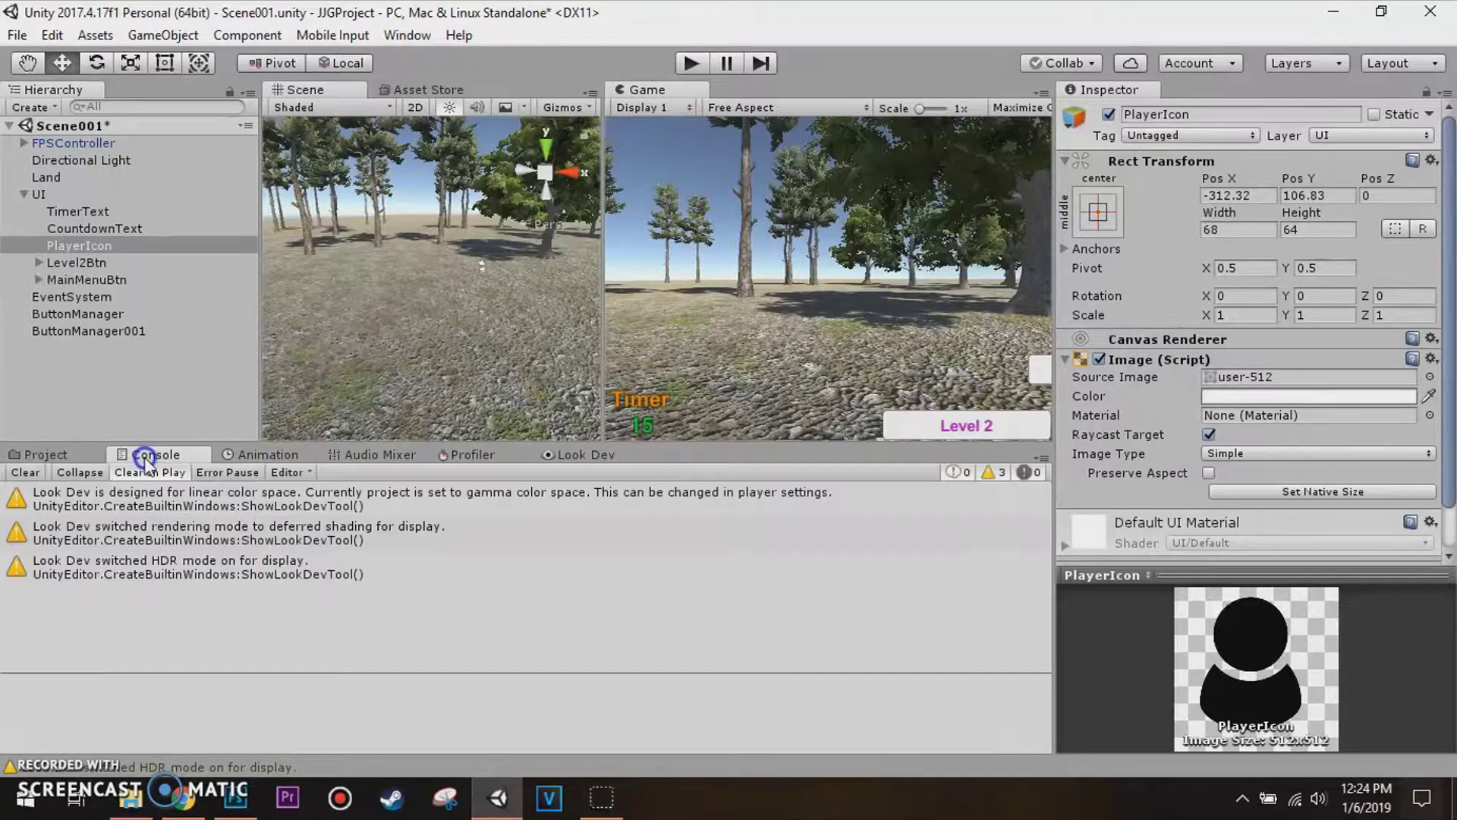
left_click(31, 473)
left_click(24, 454)
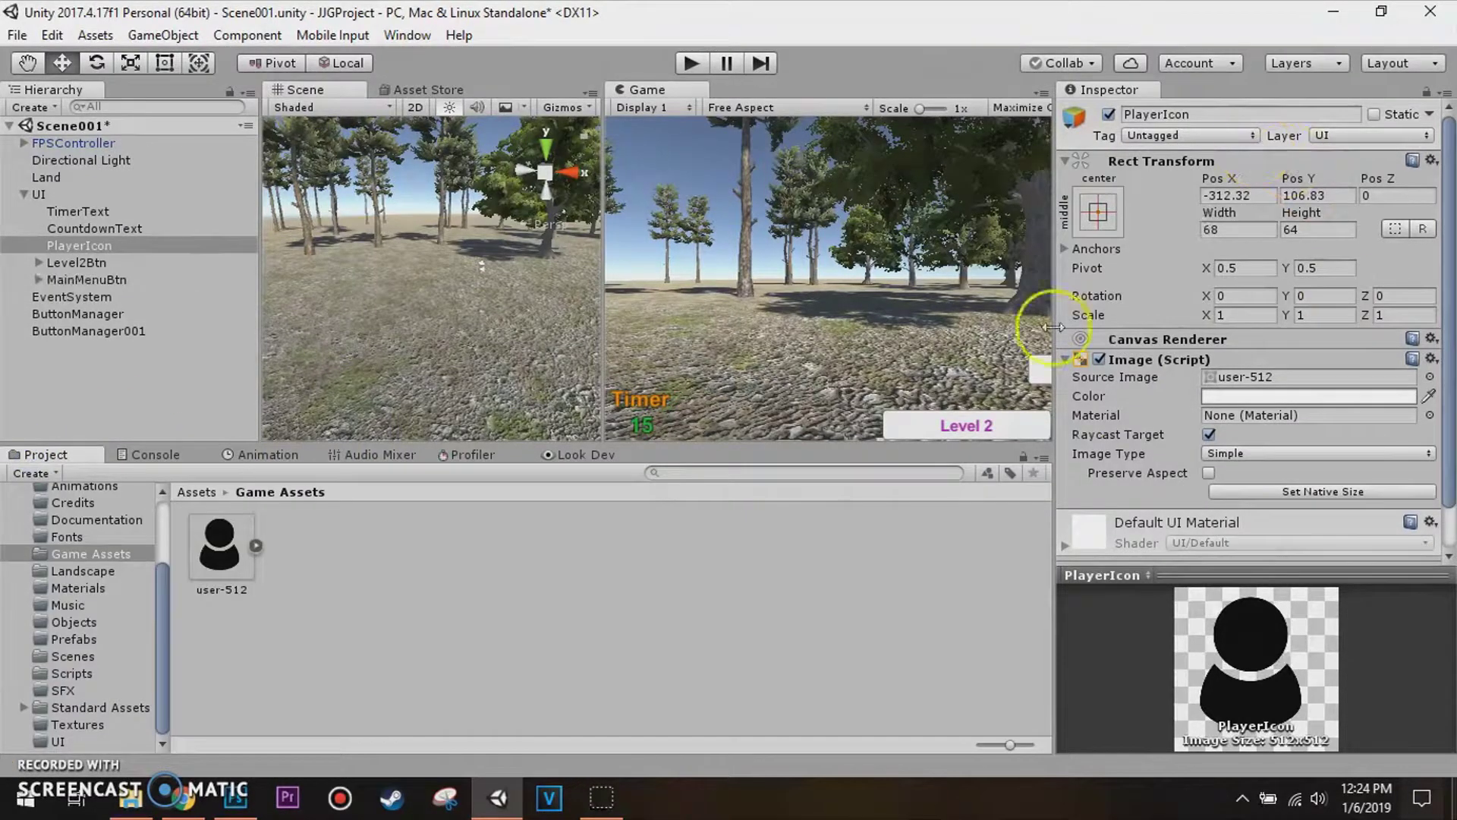
Apply the Default layout from Window > Layouts to drop the extra Animation, Audio Mixer and Profiler panels
left_click(407, 38)
mouse_move(429, 114)
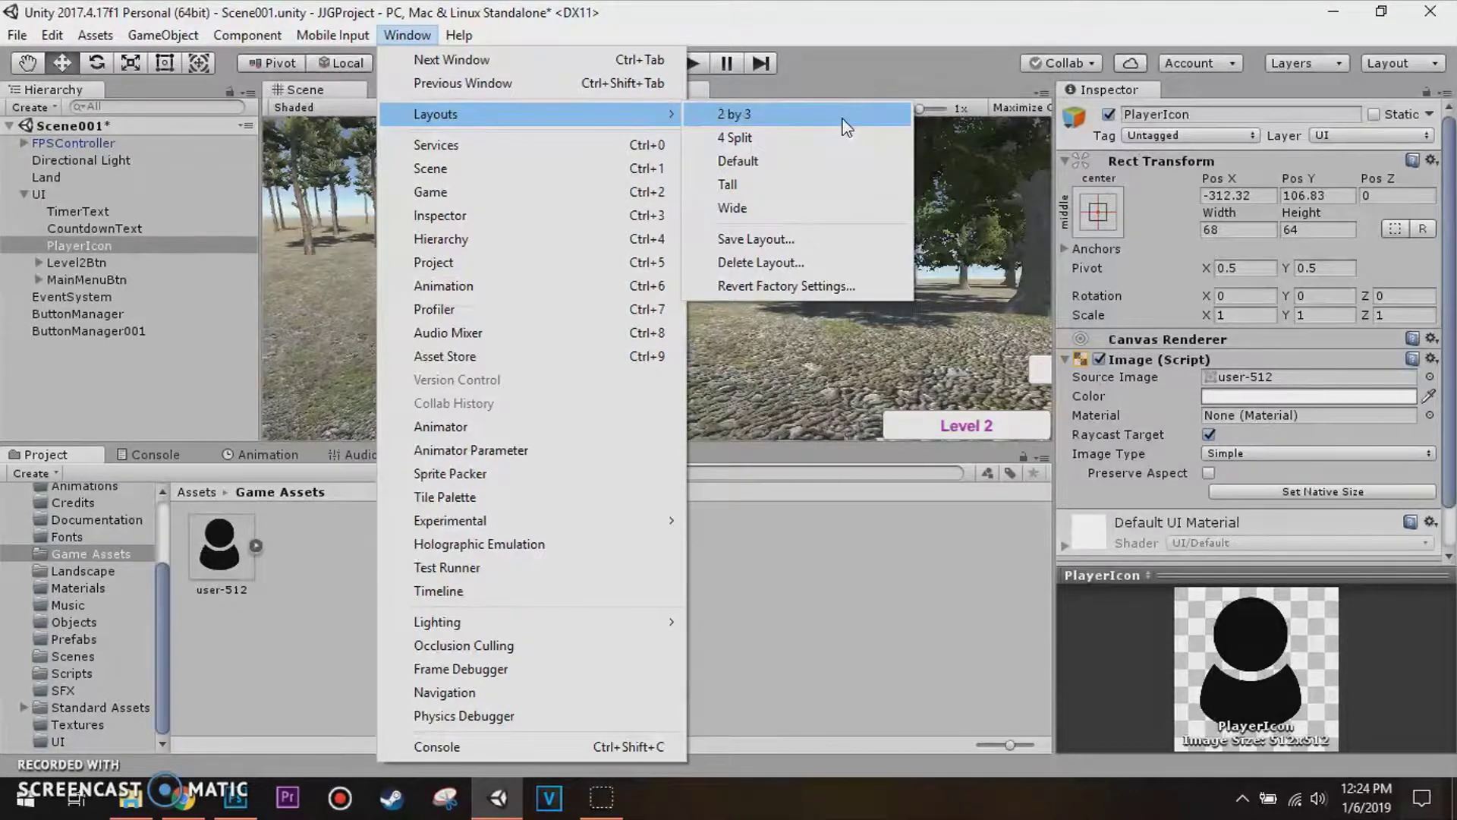
left_click(740, 163)
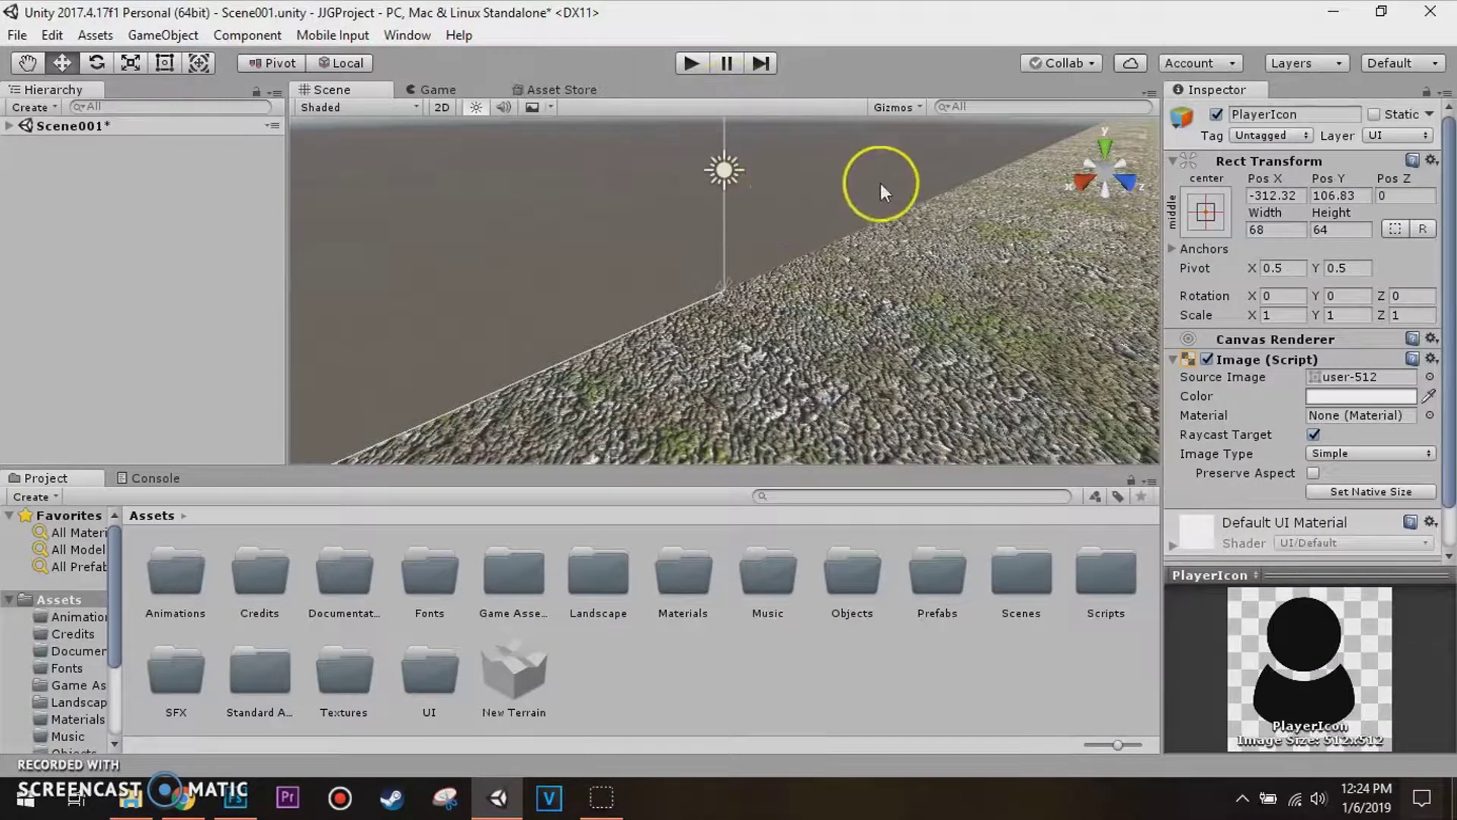
Orbit the Scene view, expand Scene001 in the Hierarchy and select its UI object
right_click_drag(909, 203, 400, 270)
left_click(26, 152)
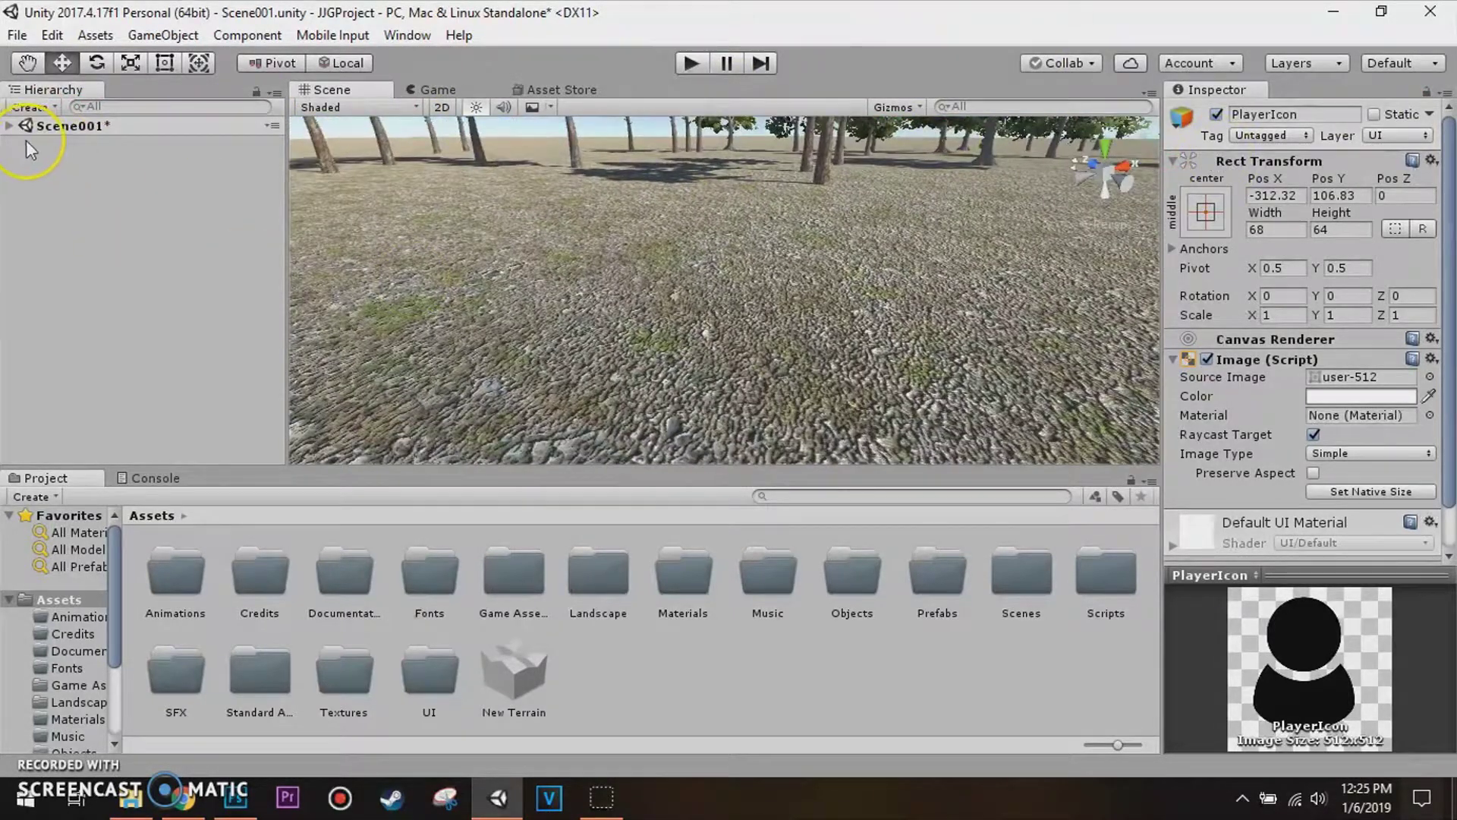
left_click(698, 64)
Cycle through the Scene, Game and Asset Store views, then run File > Save Scenes
left_click(332, 89)
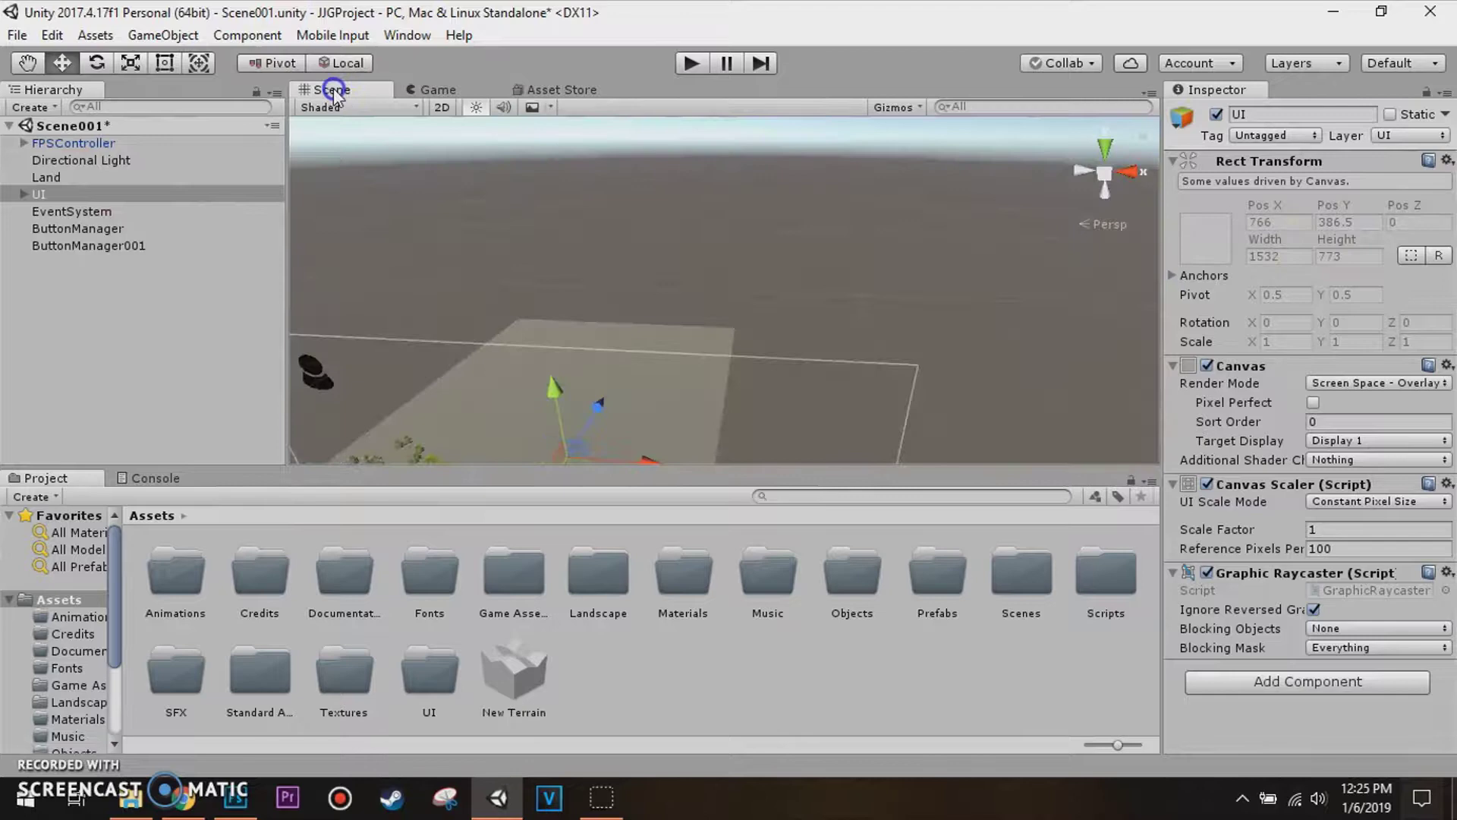
left_click(432, 90)
left_click(525, 91)
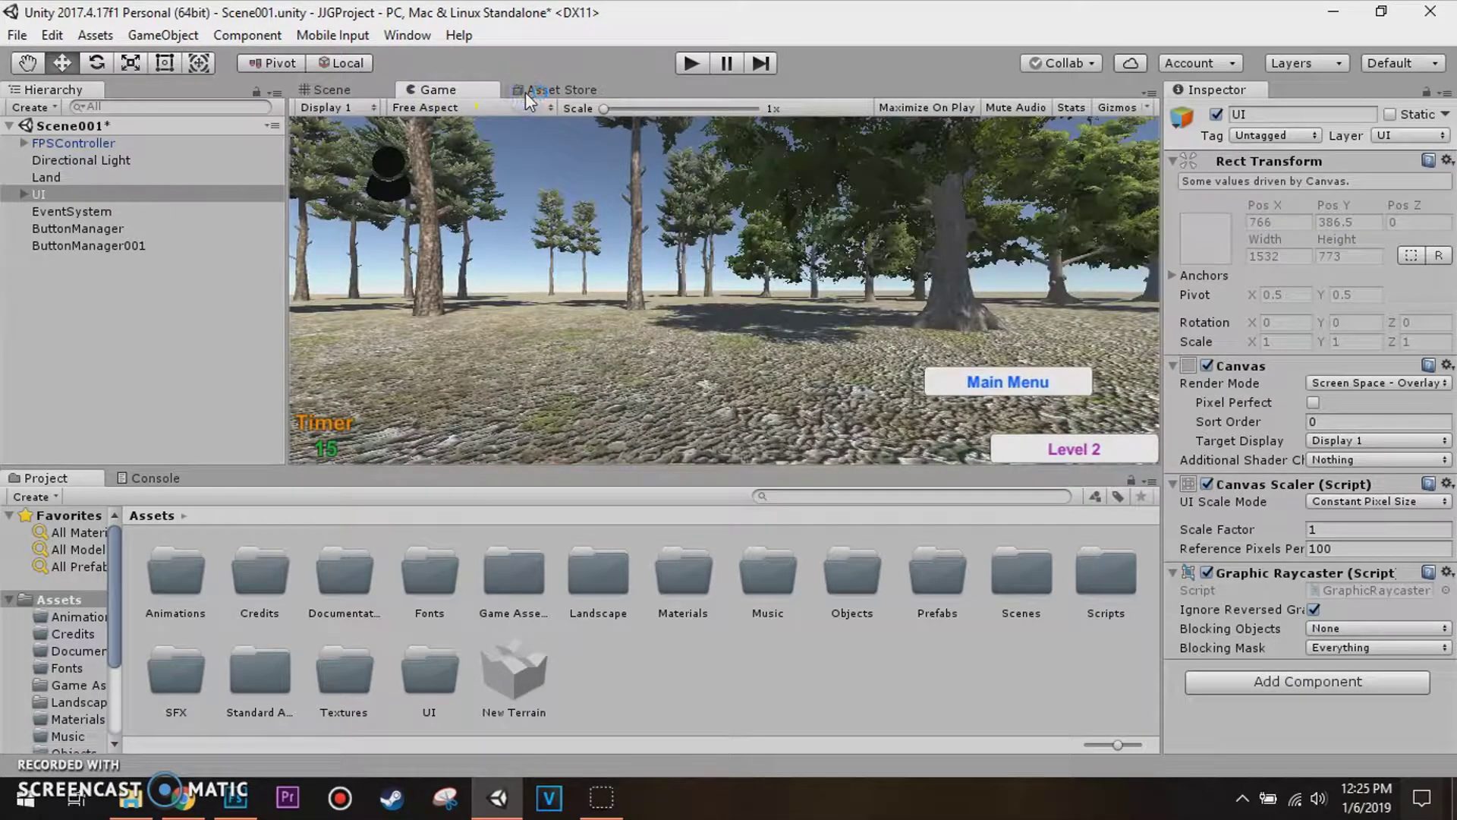
left_click(339, 91)
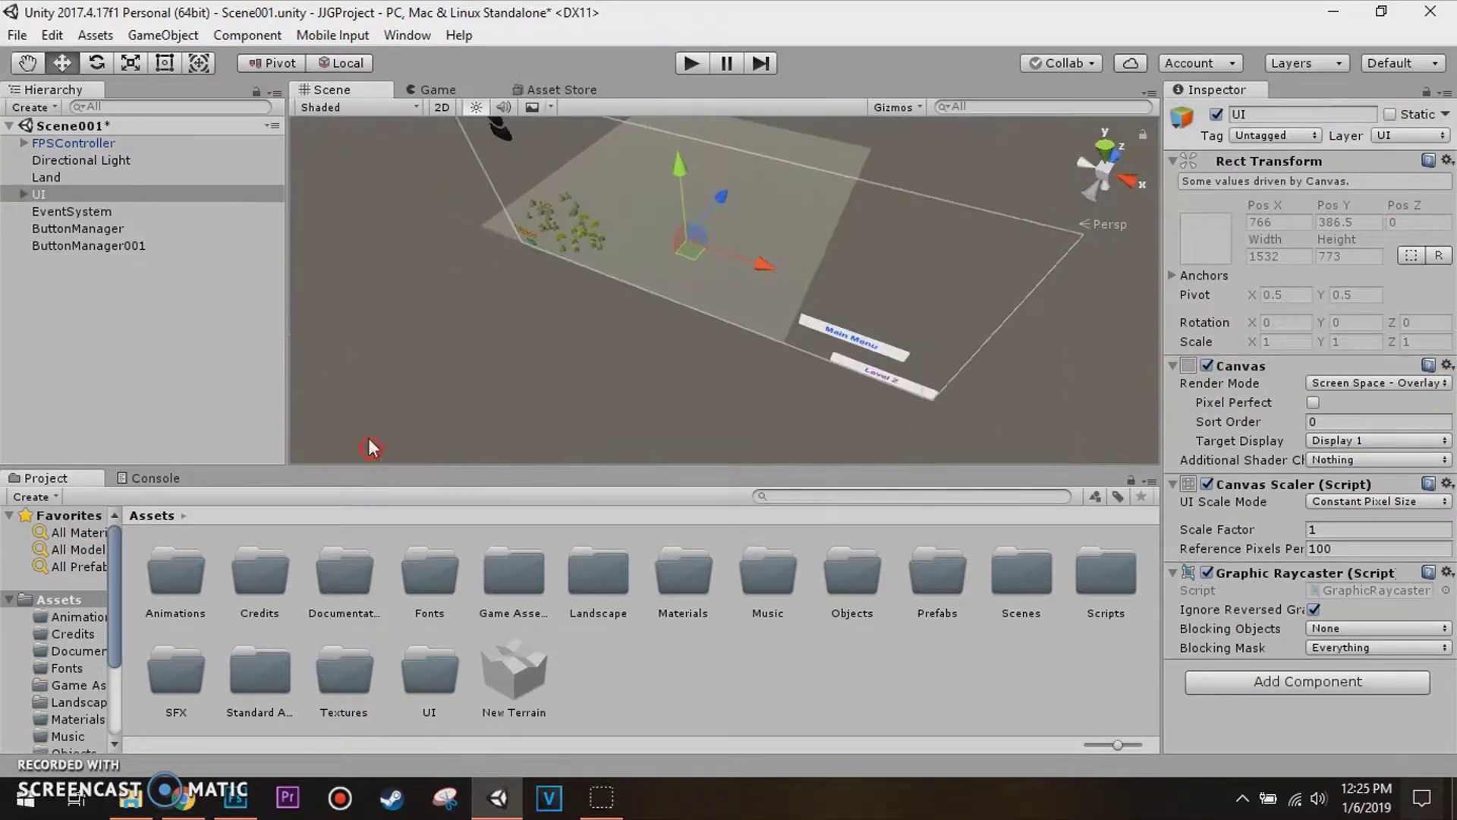
left_click(17, 35)
left_click(55, 122)
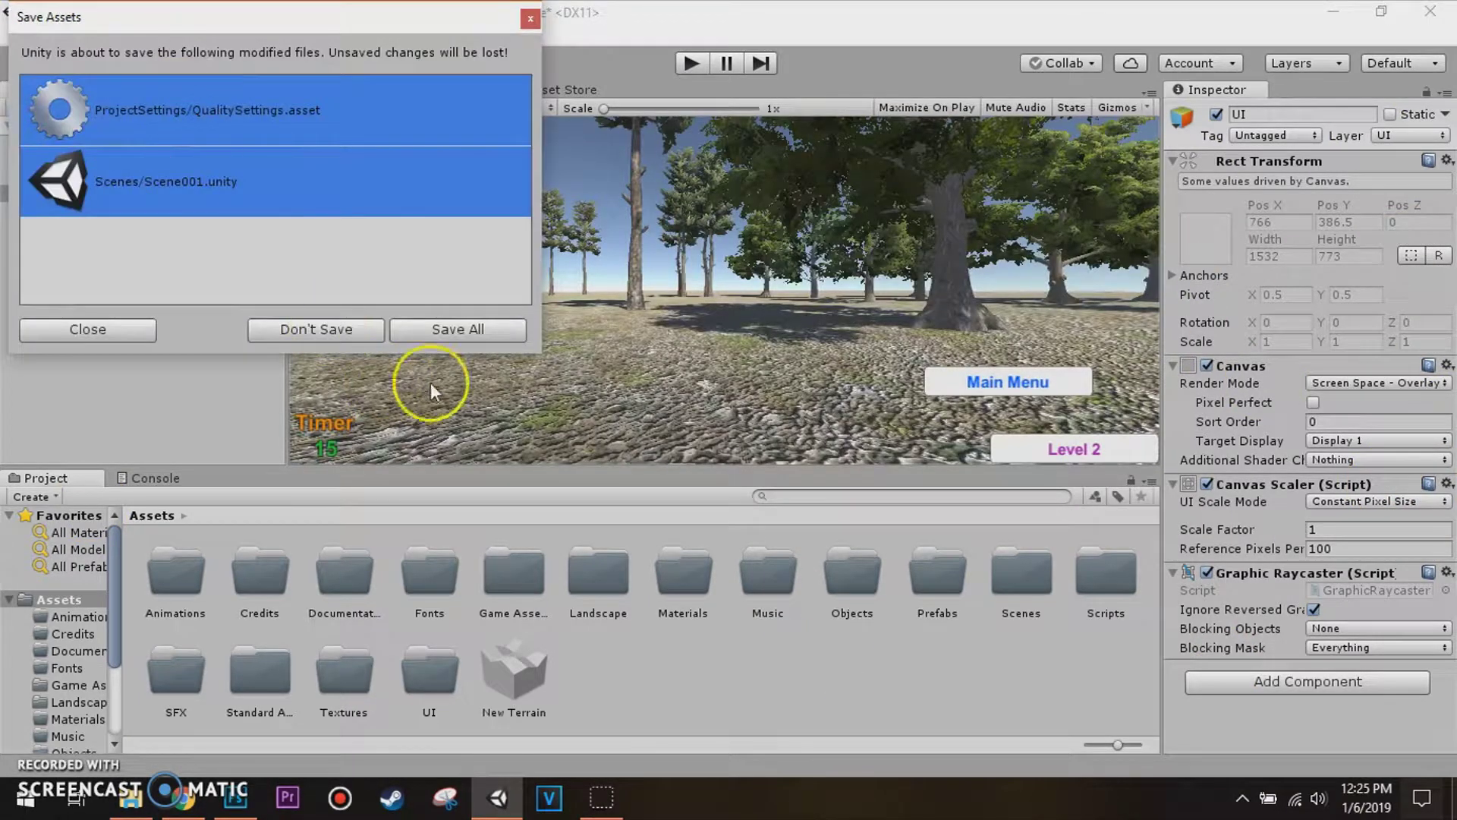
Save all modified files, QualitySettings.asset and Scene001.unity, then save the project
left_click(458, 331)
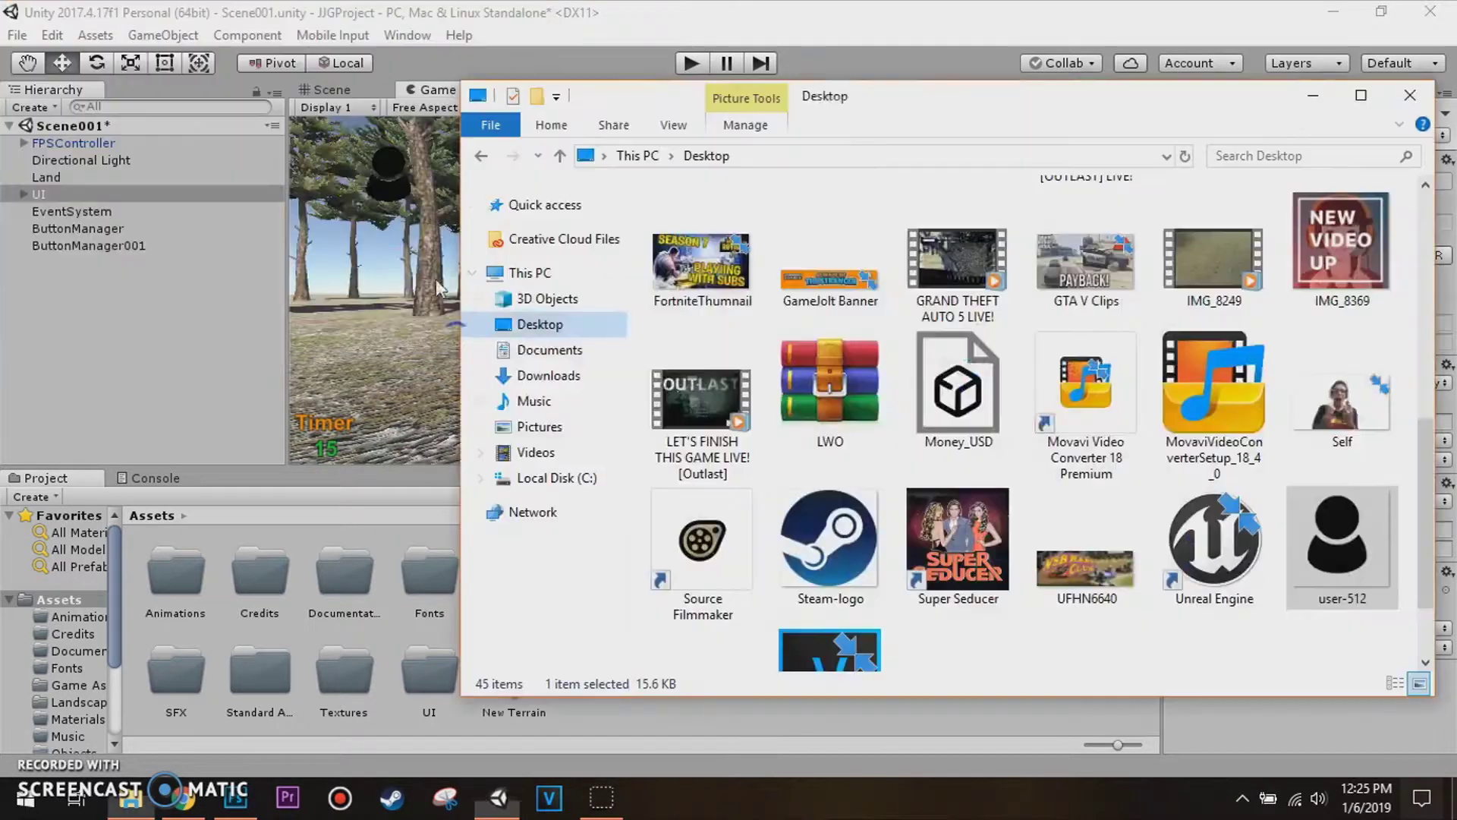
left_click(17, 35)
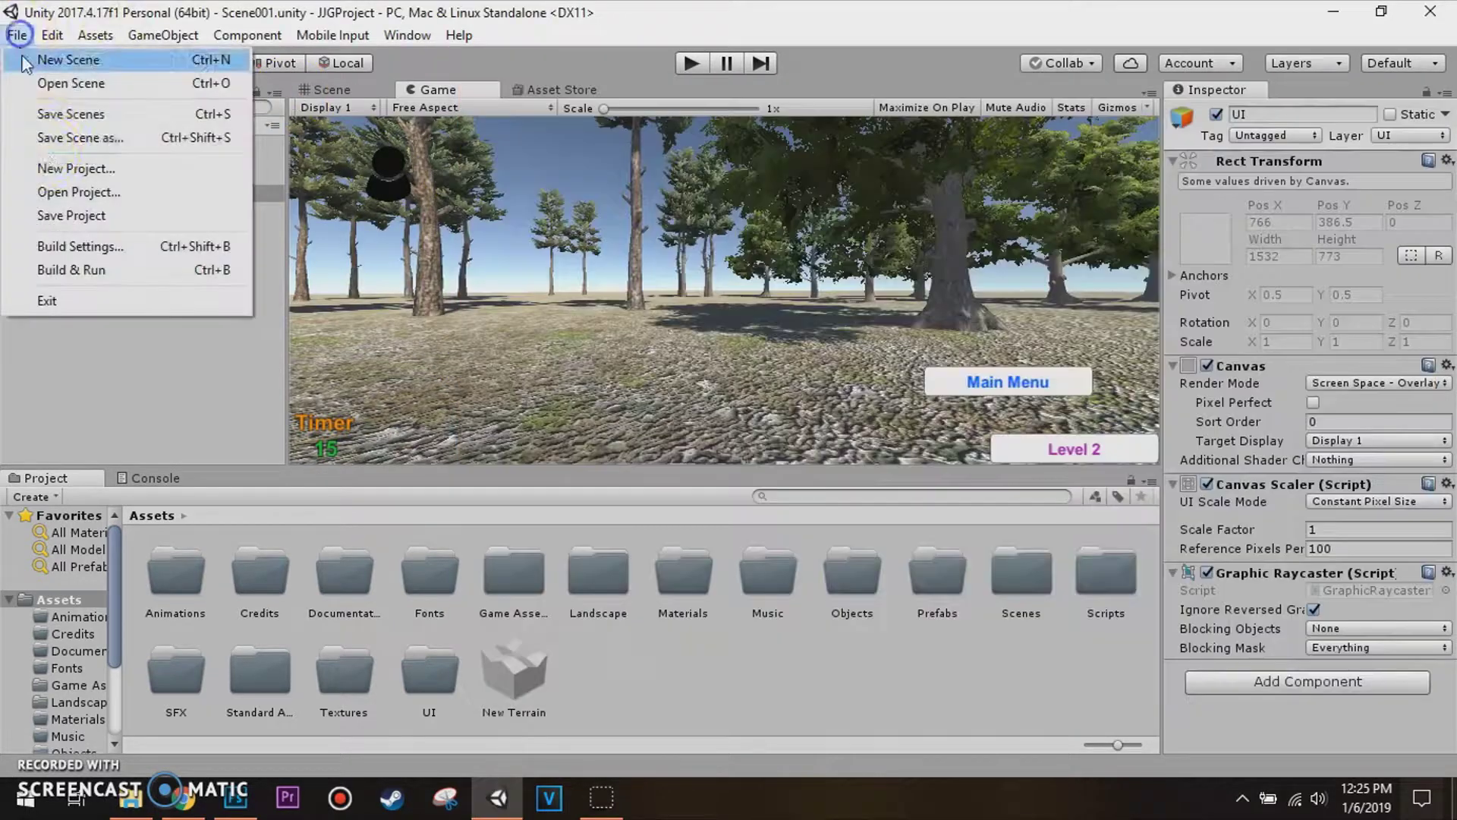
left_click(53, 216)
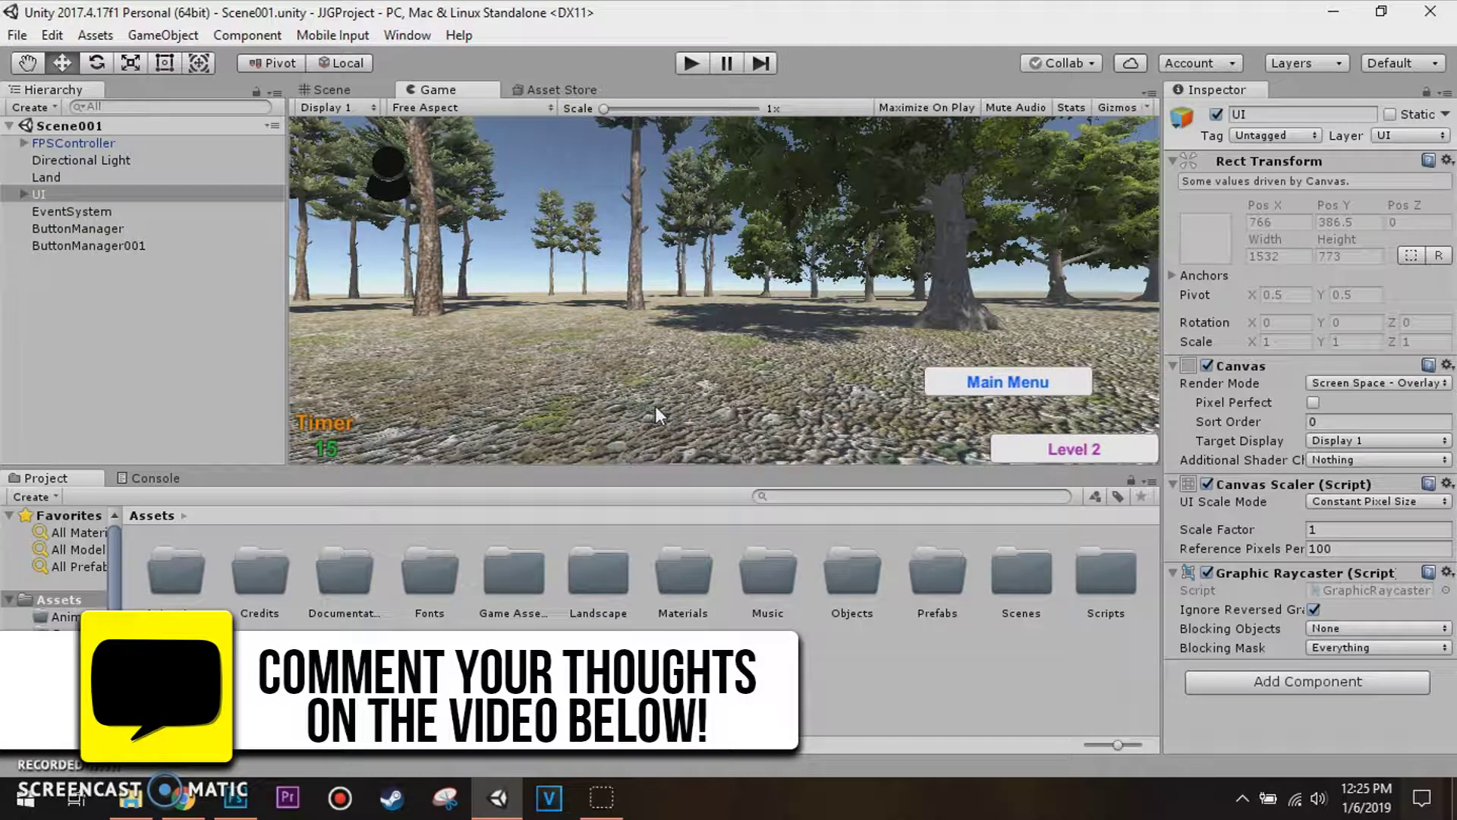
left_click(703, 323)
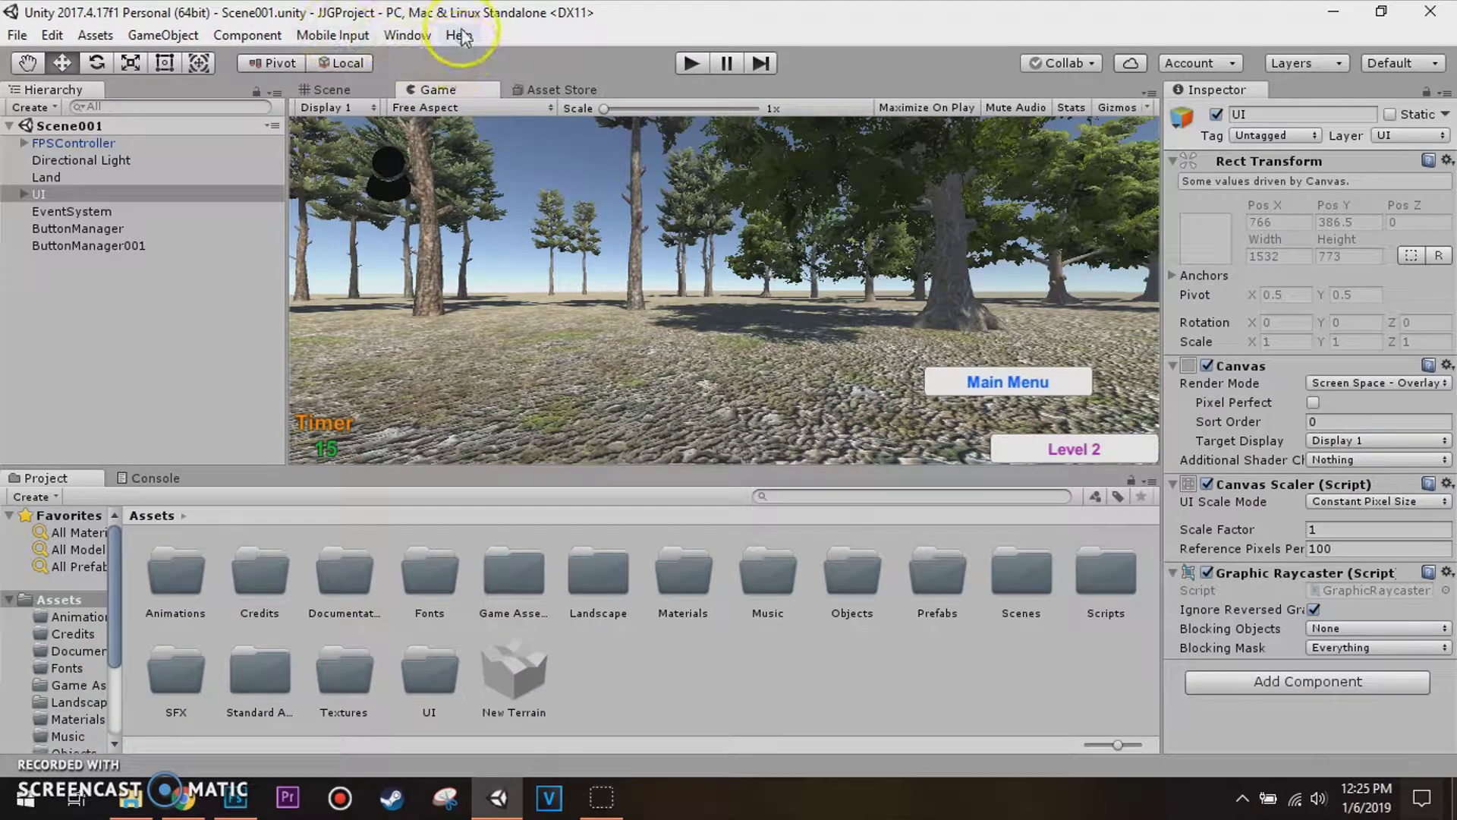
left_click(407, 35)
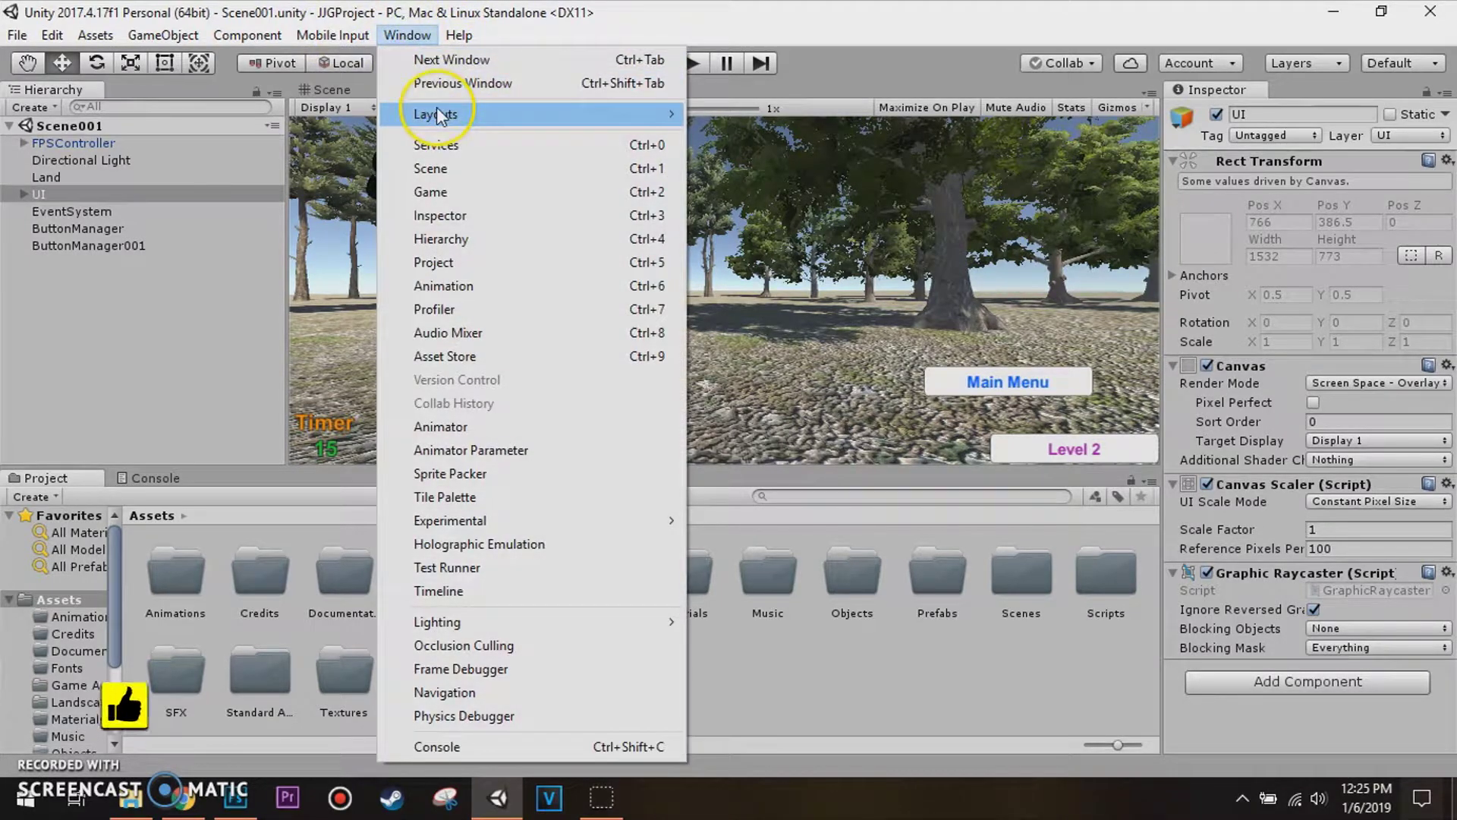
mouse_move(440, 114)
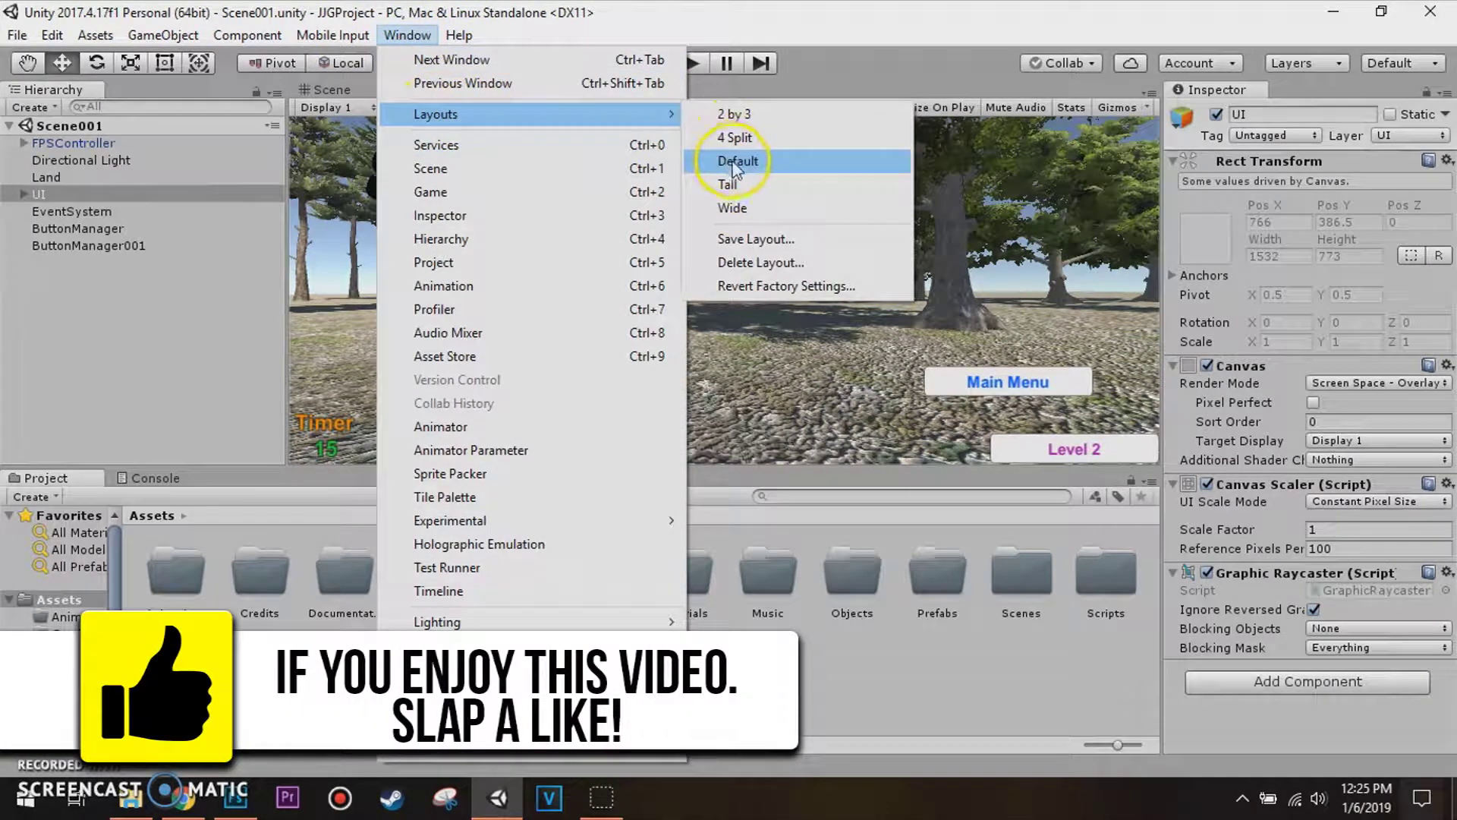
left_click(884, 173)
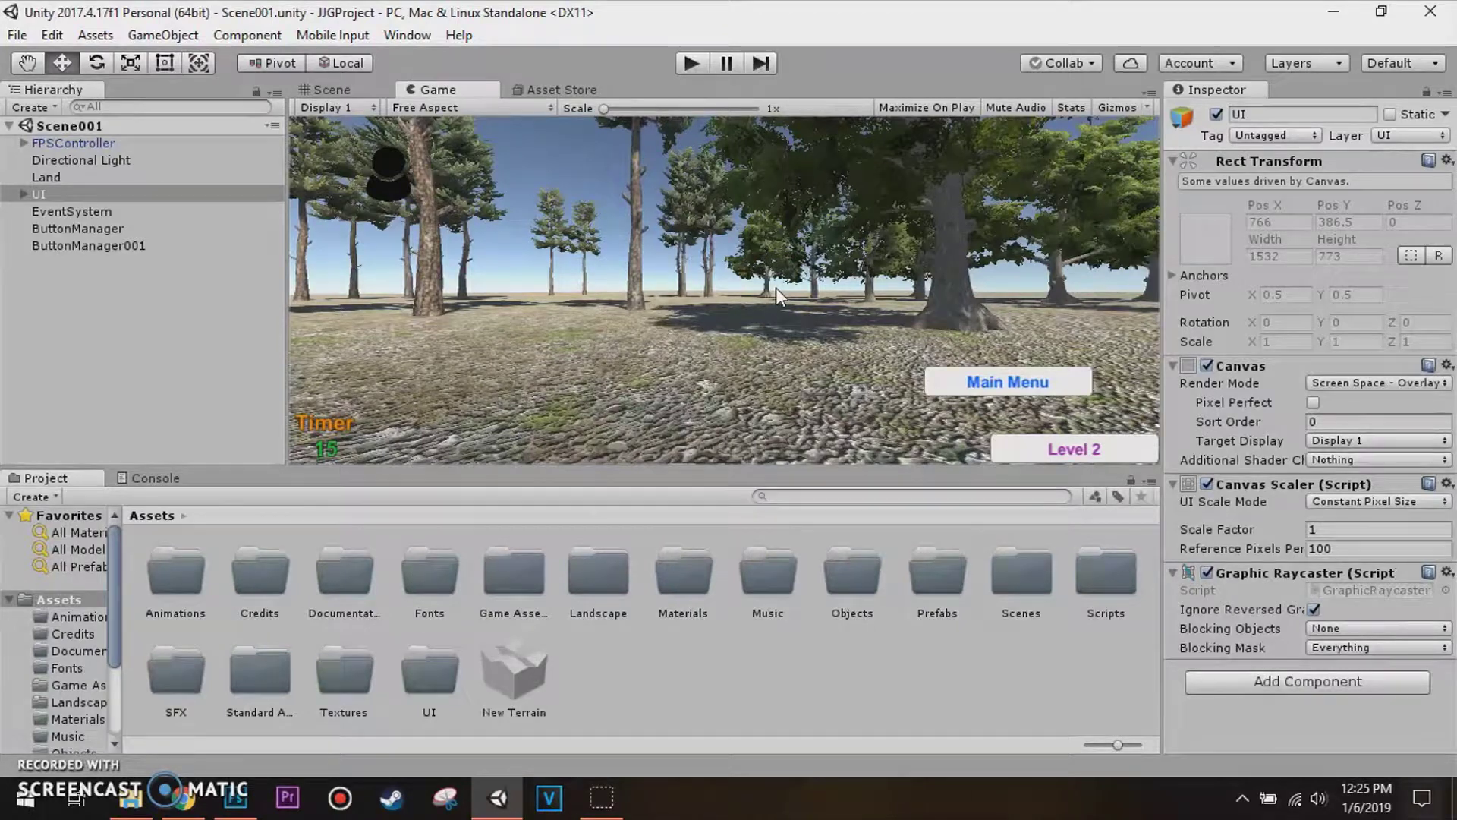
left_click(17, 35)
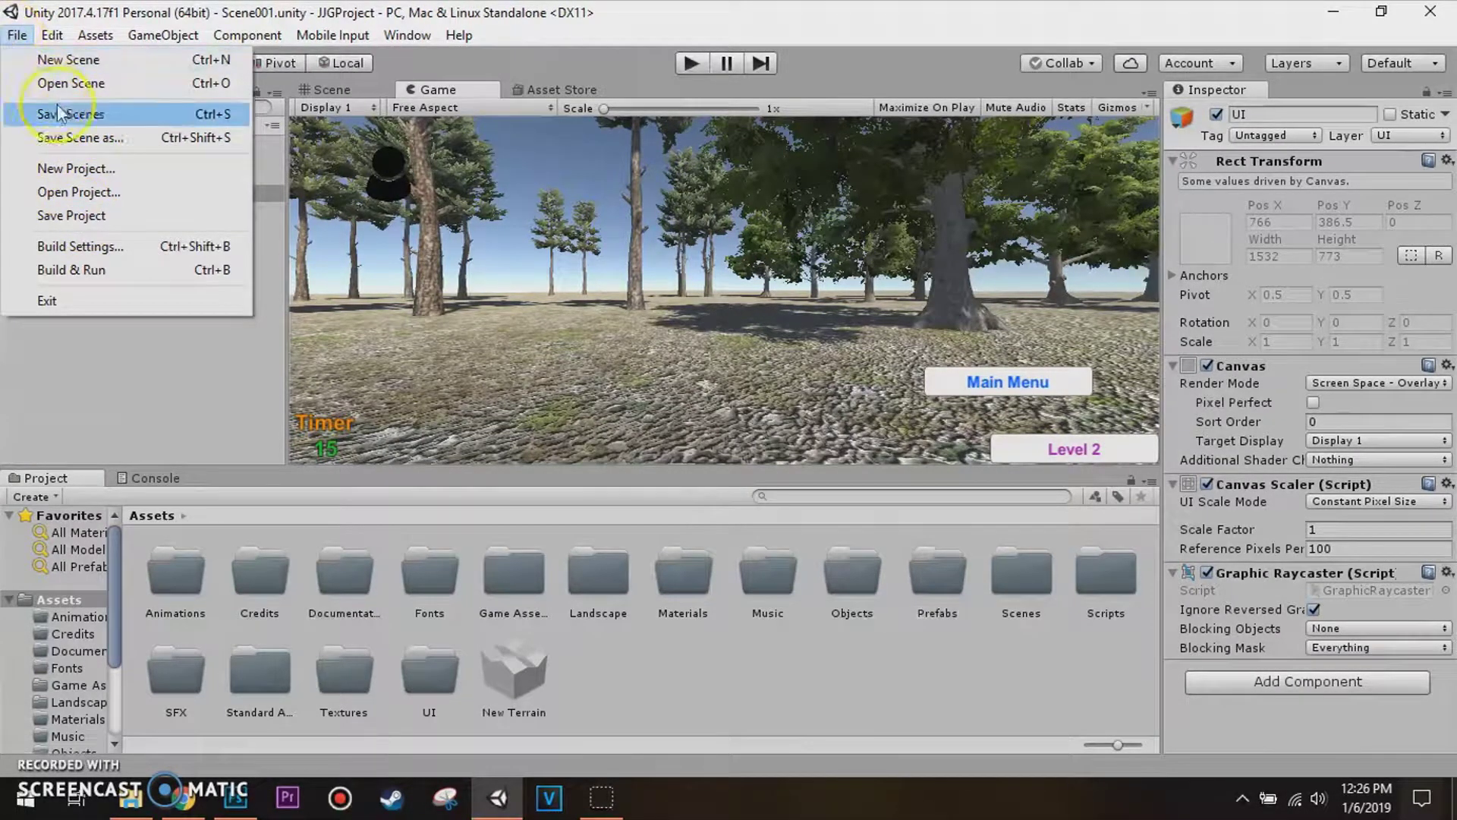
left_click(112, 398)
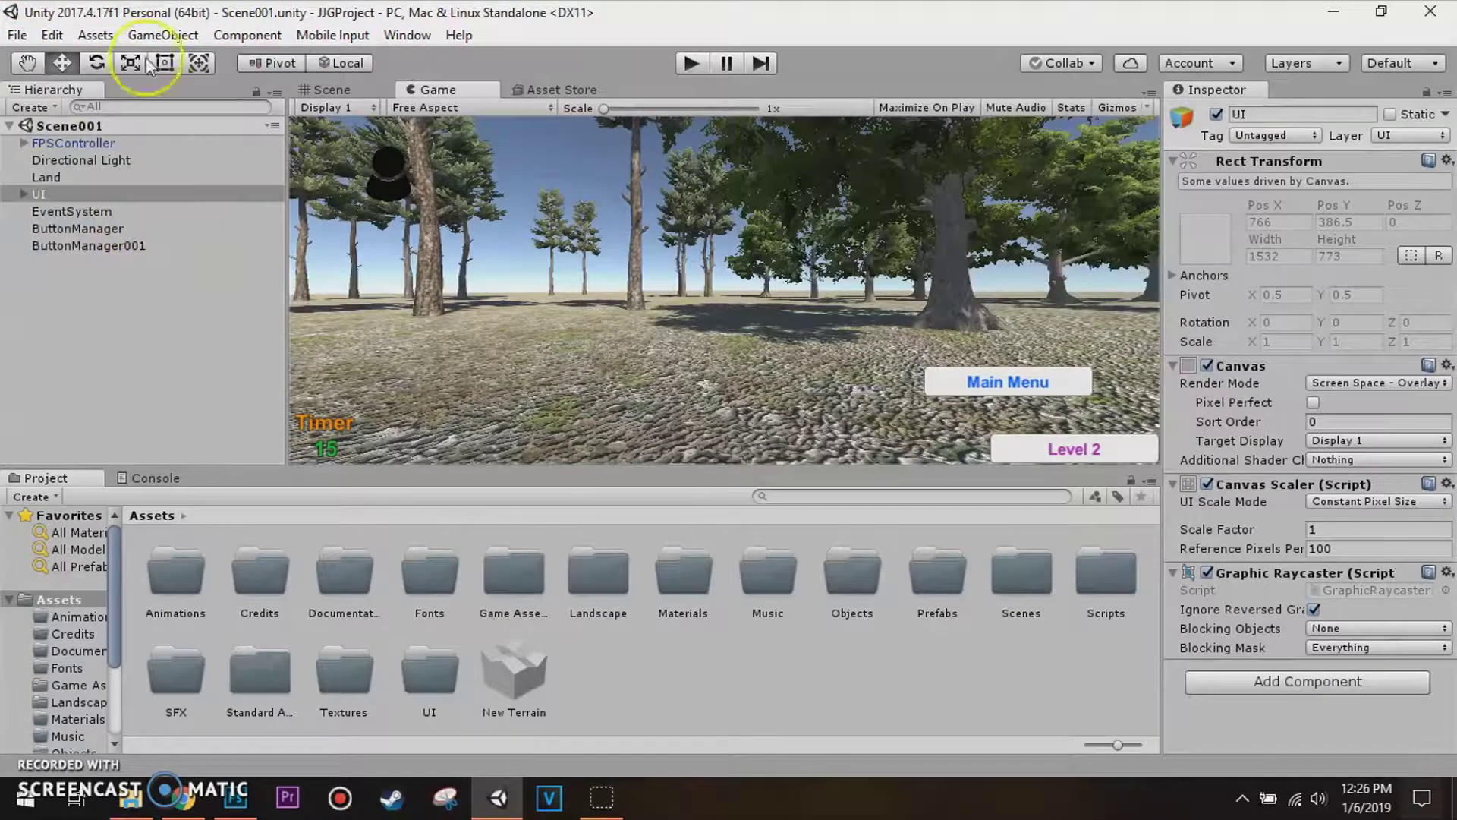